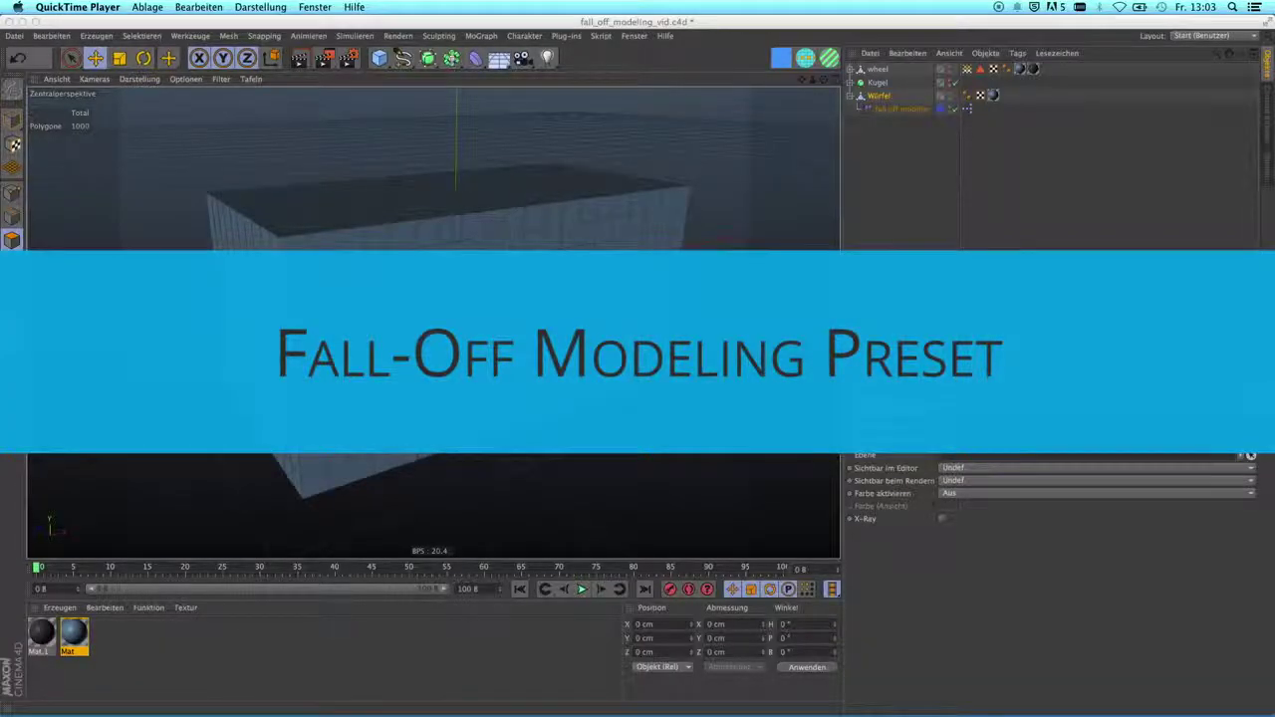
# Step: Select the gridded Würfel box in the Object Manager
pyautogui.click(878, 97)
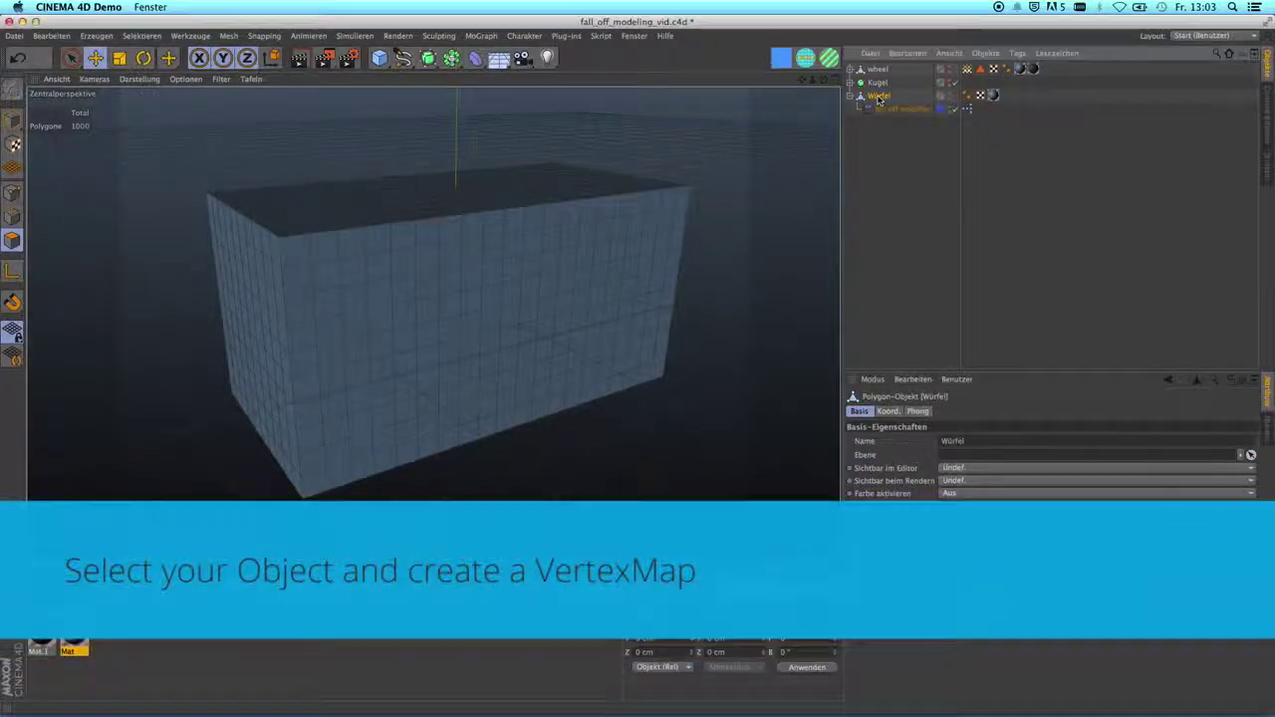
# Step: Apply Selektieren > Punkte-Wichtung setzen to Würfel, creating a yellow-to-red point-weight vertex map
pyautogui.click(143, 35)
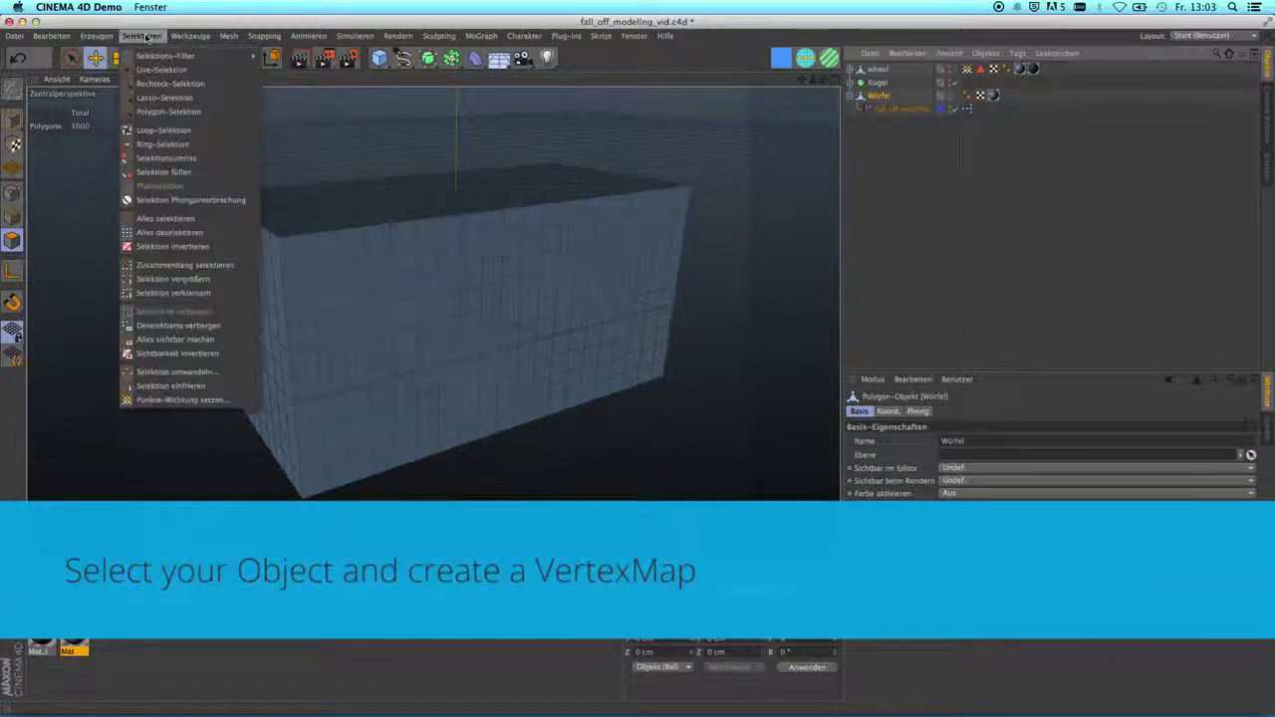
pyautogui.click(165, 399)
pyautogui.click(206, 428)
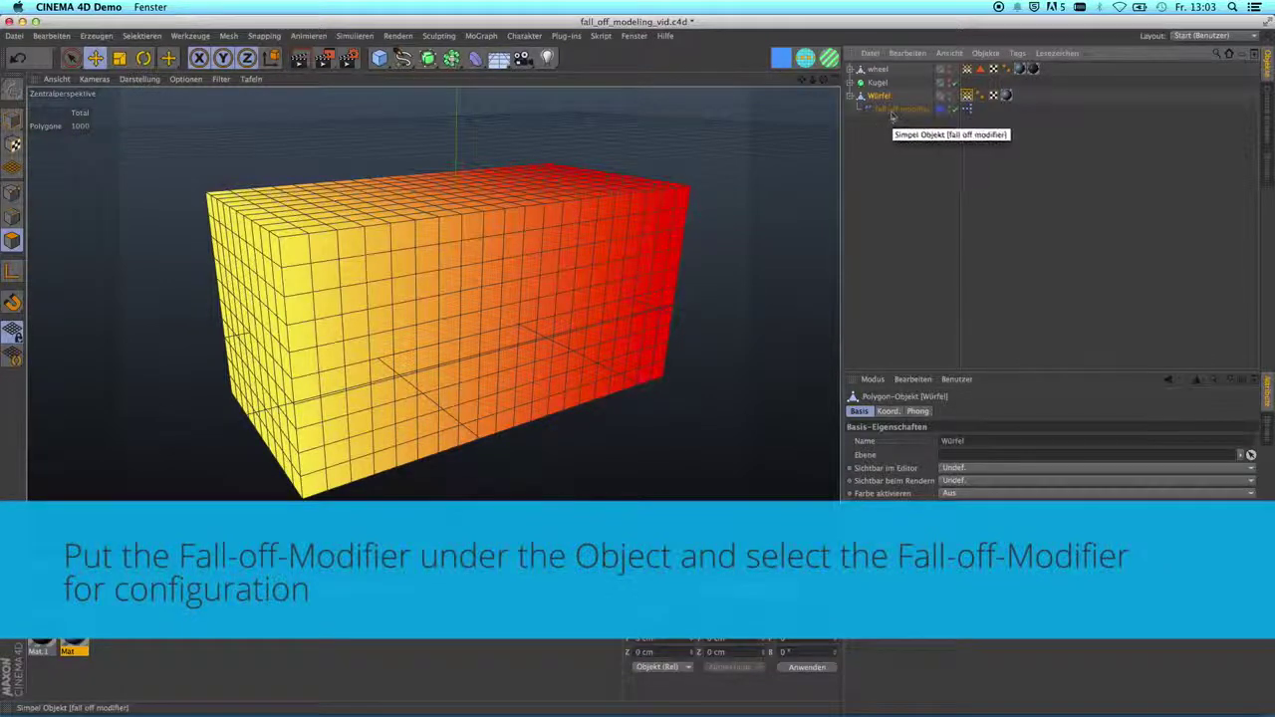
# Step: Make the fall off modifier's fall-off box visible with Sichtbar and slide it along the cube's length
pyautogui.click(891, 110)
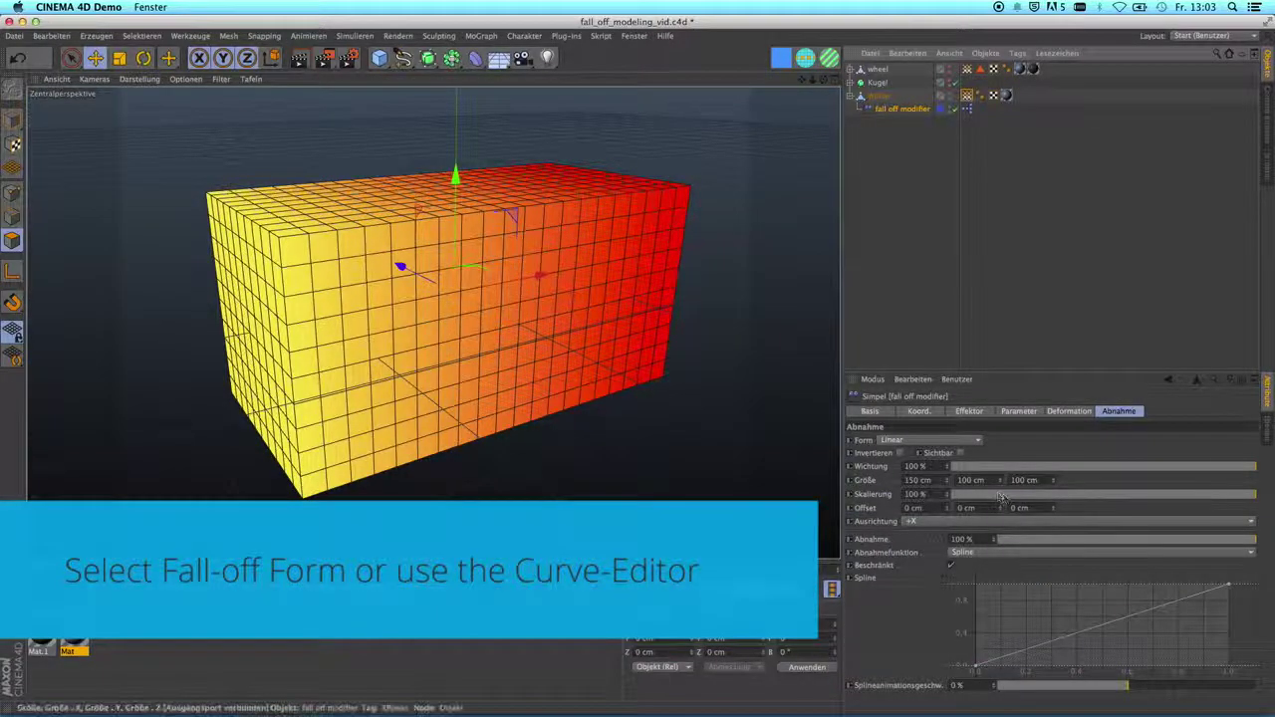
pyautogui.moveTo(948, 486)
pyautogui.mouseDown()
pyautogui.moveTo(962, 566)
pyautogui.moveTo(974, 479)
pyautogui.mouseUp()
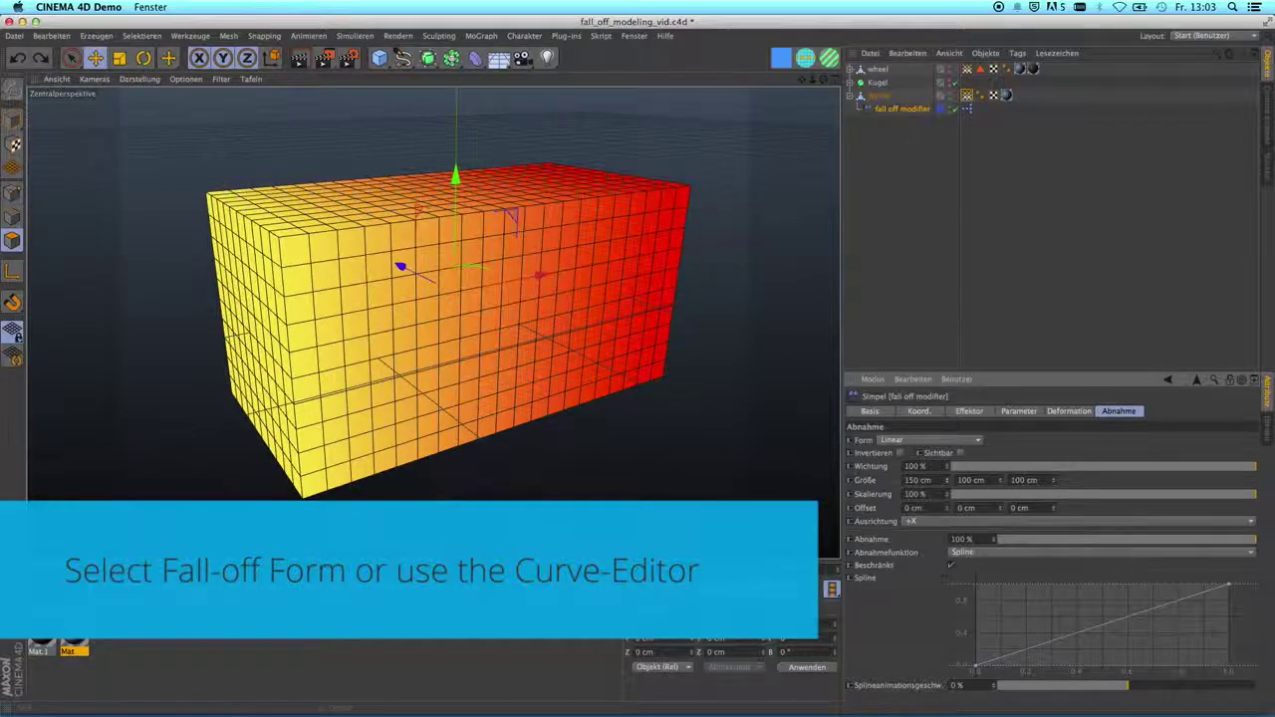
pyautogui.click(959, 452)
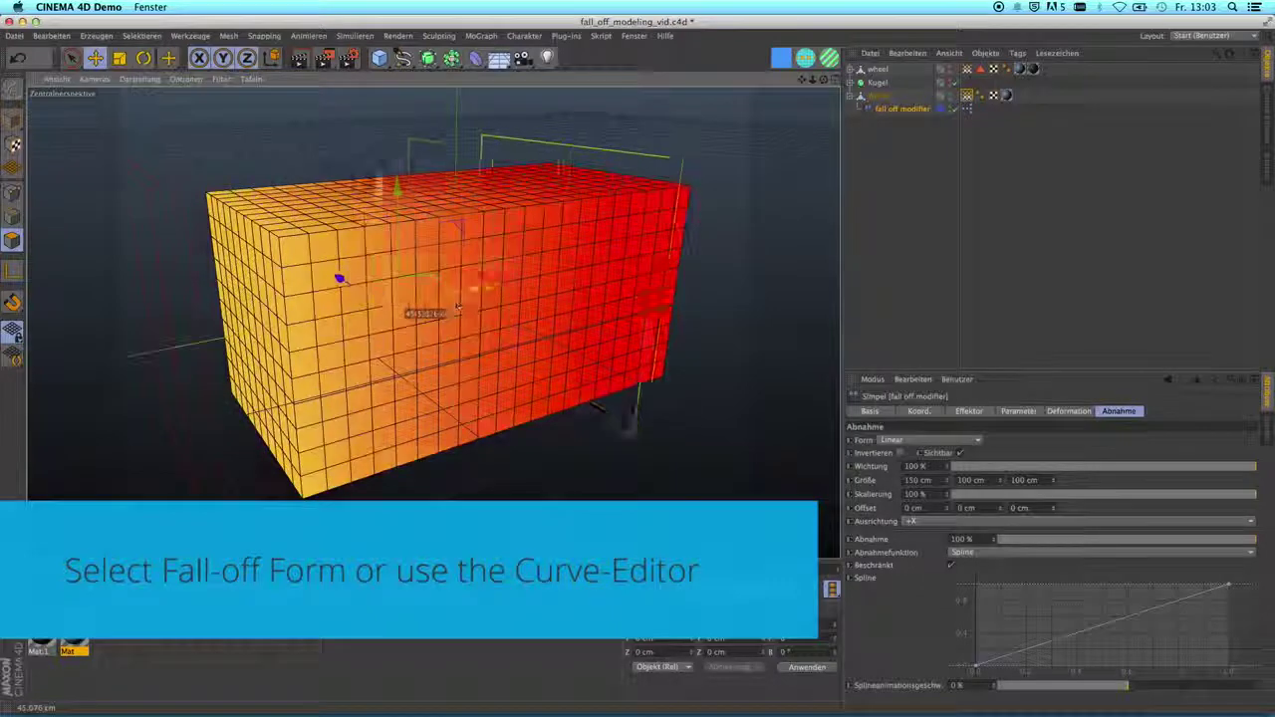
pyautogui.moveTo(457, 307); pyautogui.dragTo(533, 295)
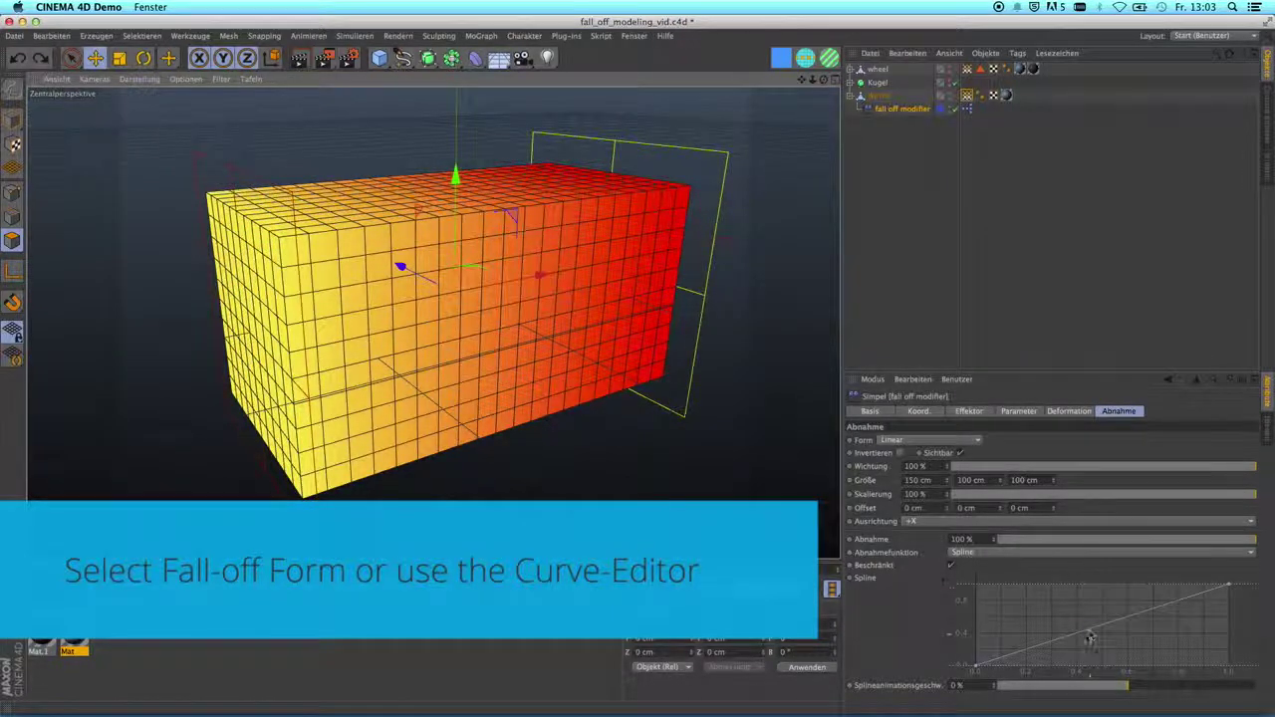
# Step: Reshape the Abnahme spline into a smooth bell with a flattened, rounded peak
pyautogui.moveTo(1090, 637); pyautogui.dragTo(1080, 591)
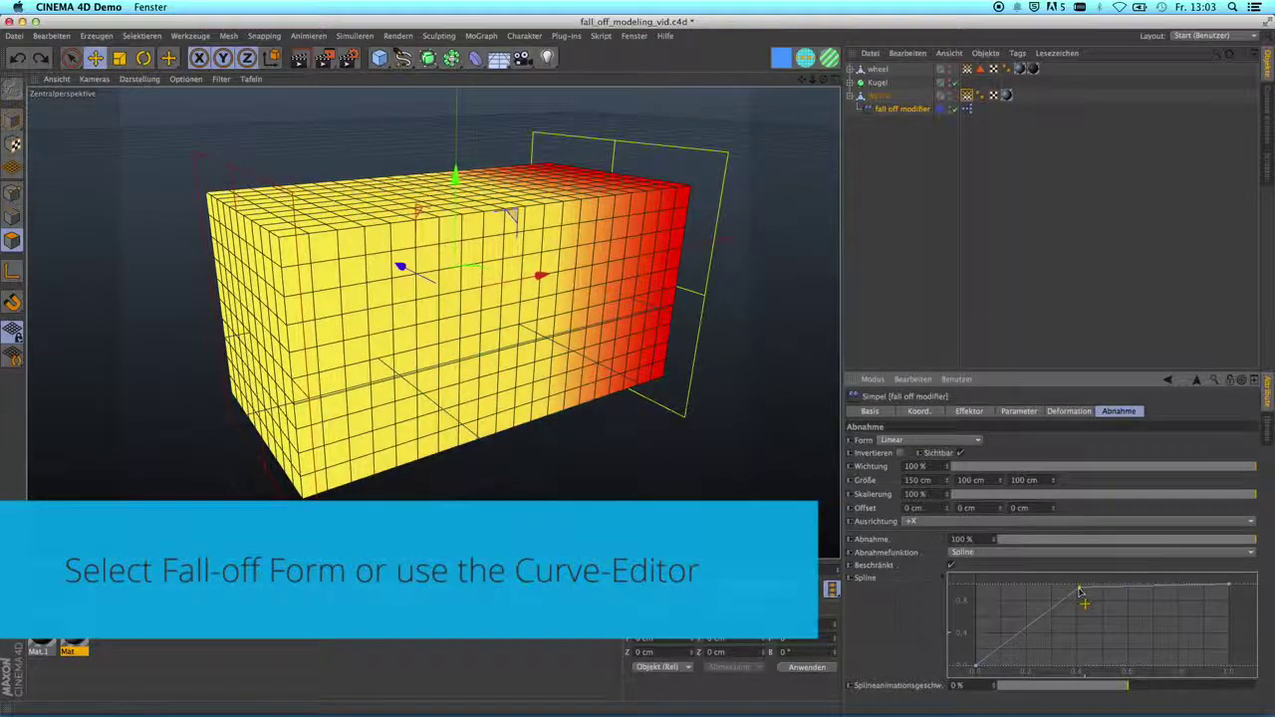
pyautogui.moveTo(1229, 588); pyautogui.dragTo(1231, 670)
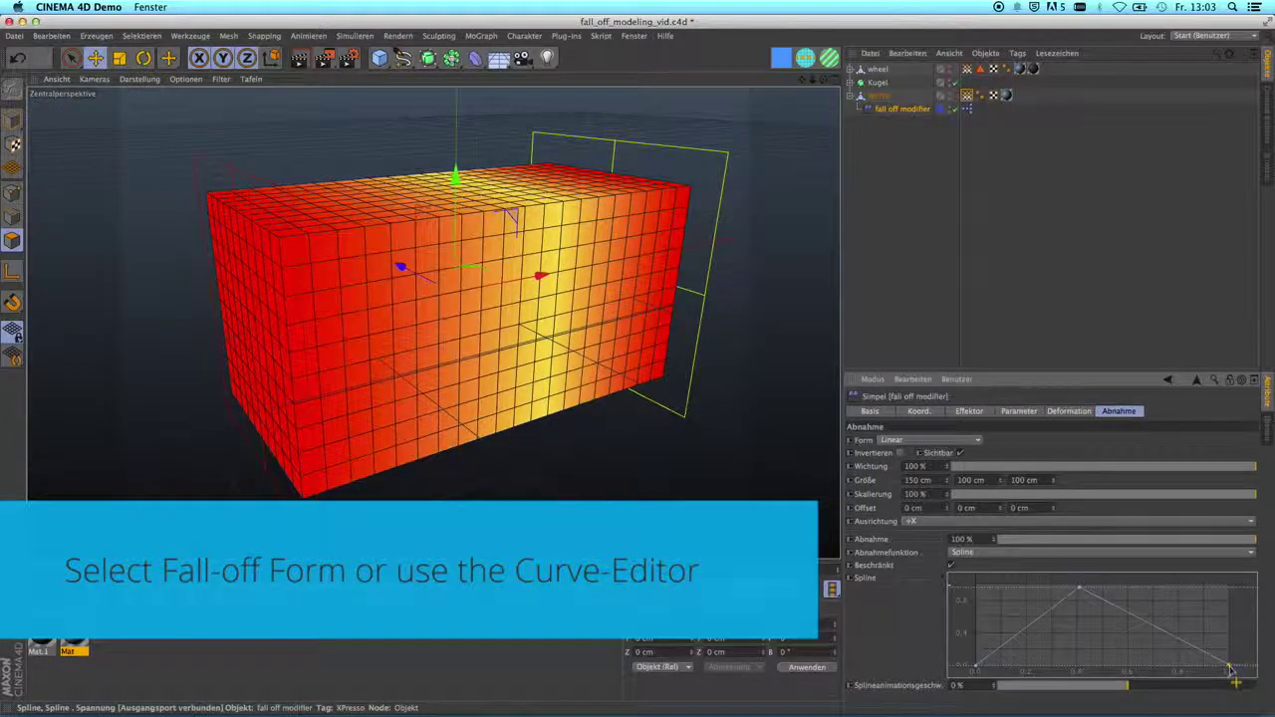
pyautogui.moveTo(1081, 591); pyautogui.dragTo(1105, 592)
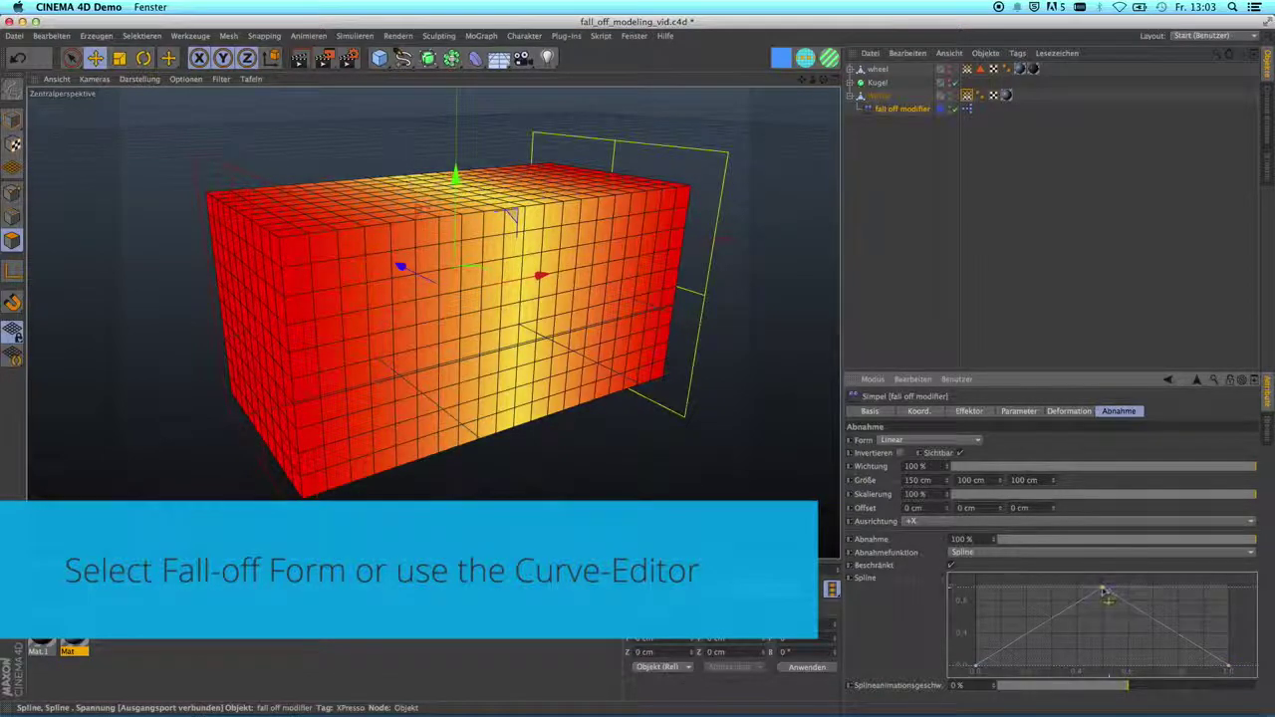
pyautogui.rightClick(1103, 592)
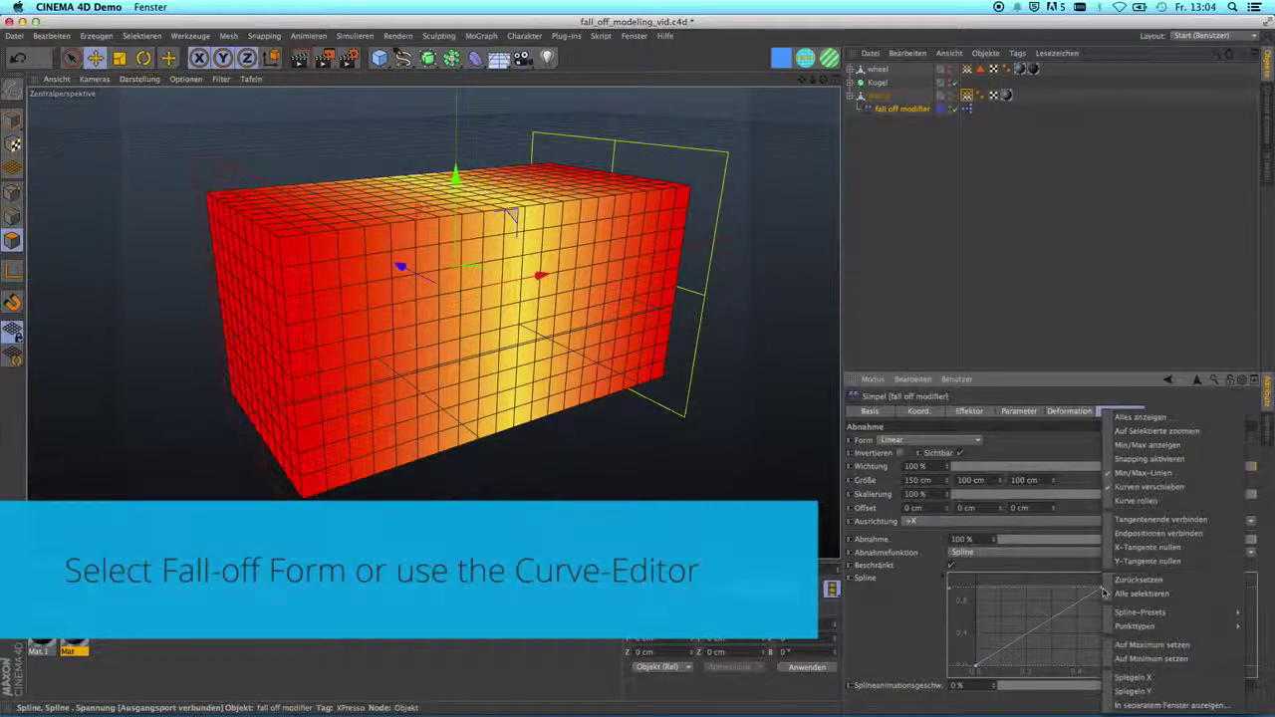
pyautogui.click(1121, 623)
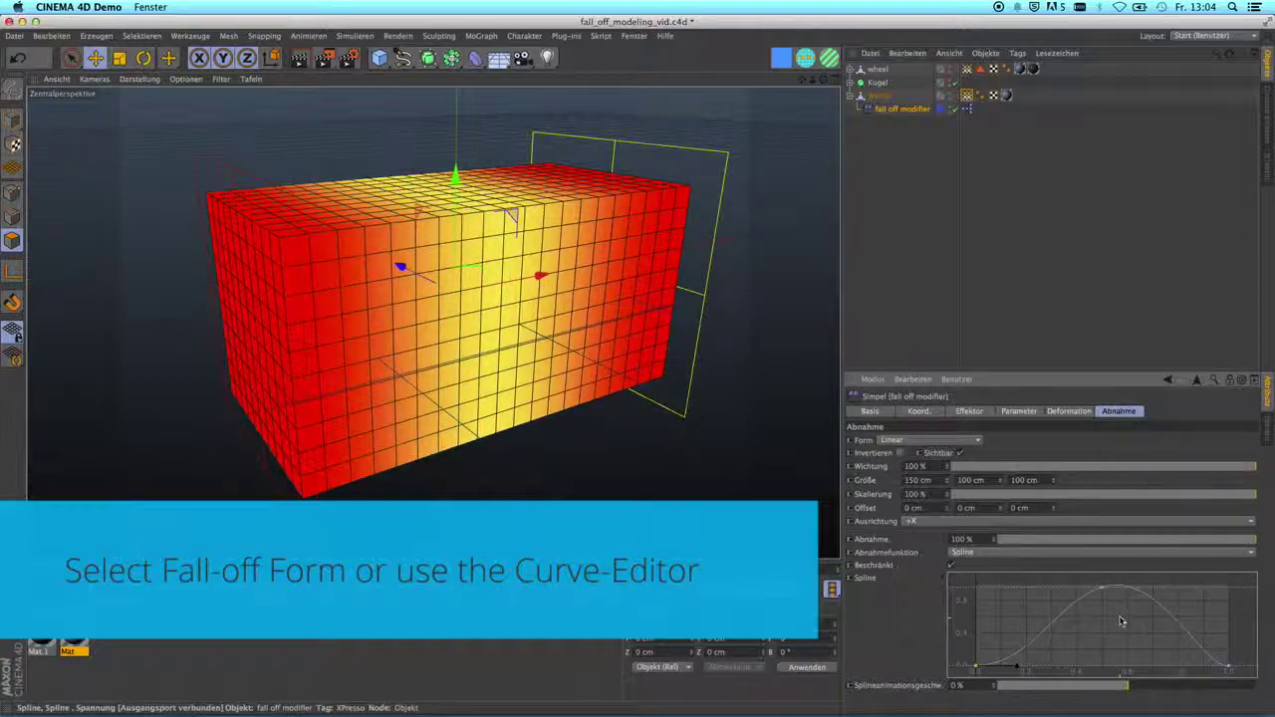
pyautogui.moveTo(1145, 577); pyautogui.dragTo(1136, 588)
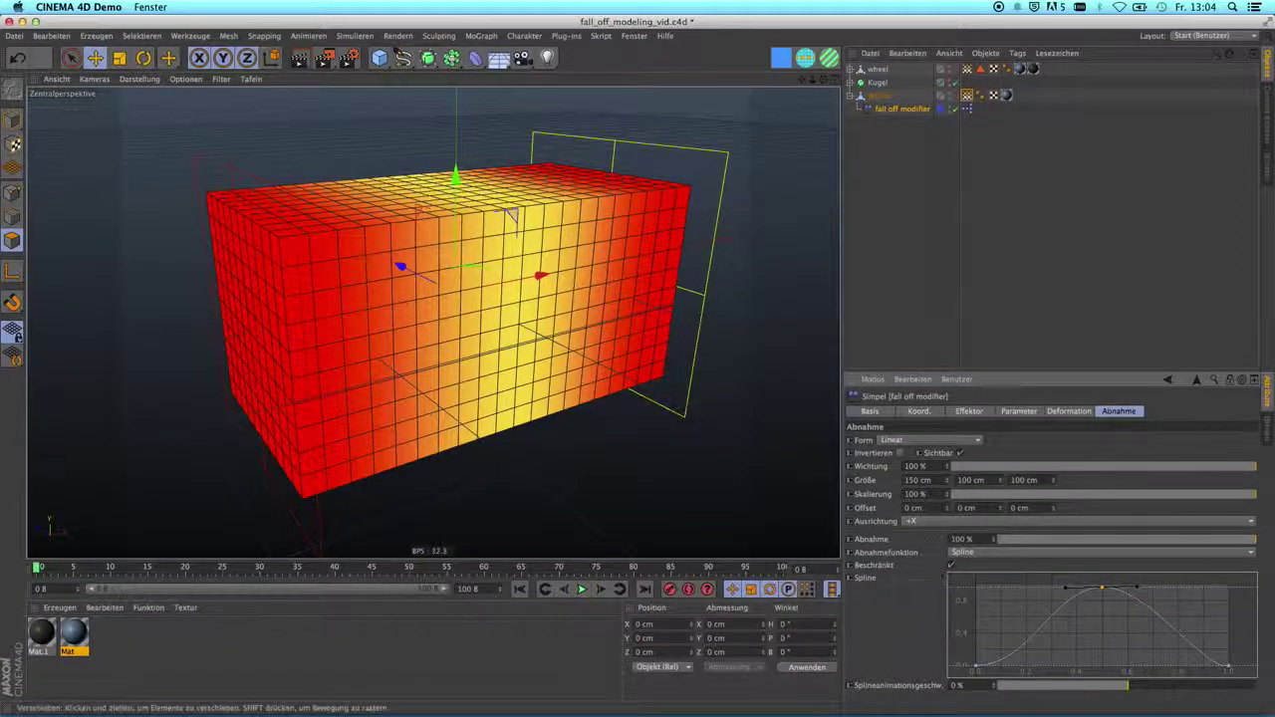
pyautogui.click(119, 58)
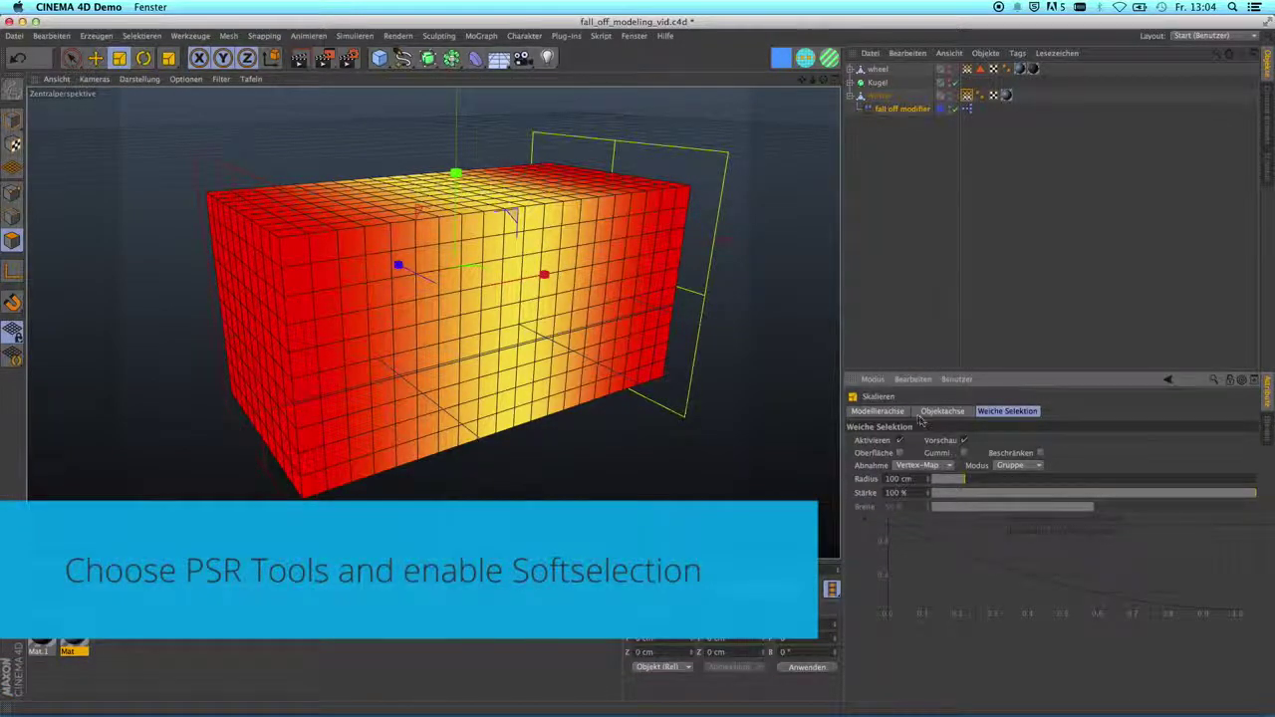
# Step: Turn on Weiche Selektion for the Scale tool with its Abnahme set to Vertex-Map
pyautogui.click(877, 411)
pyautogui.click(1006, 411)
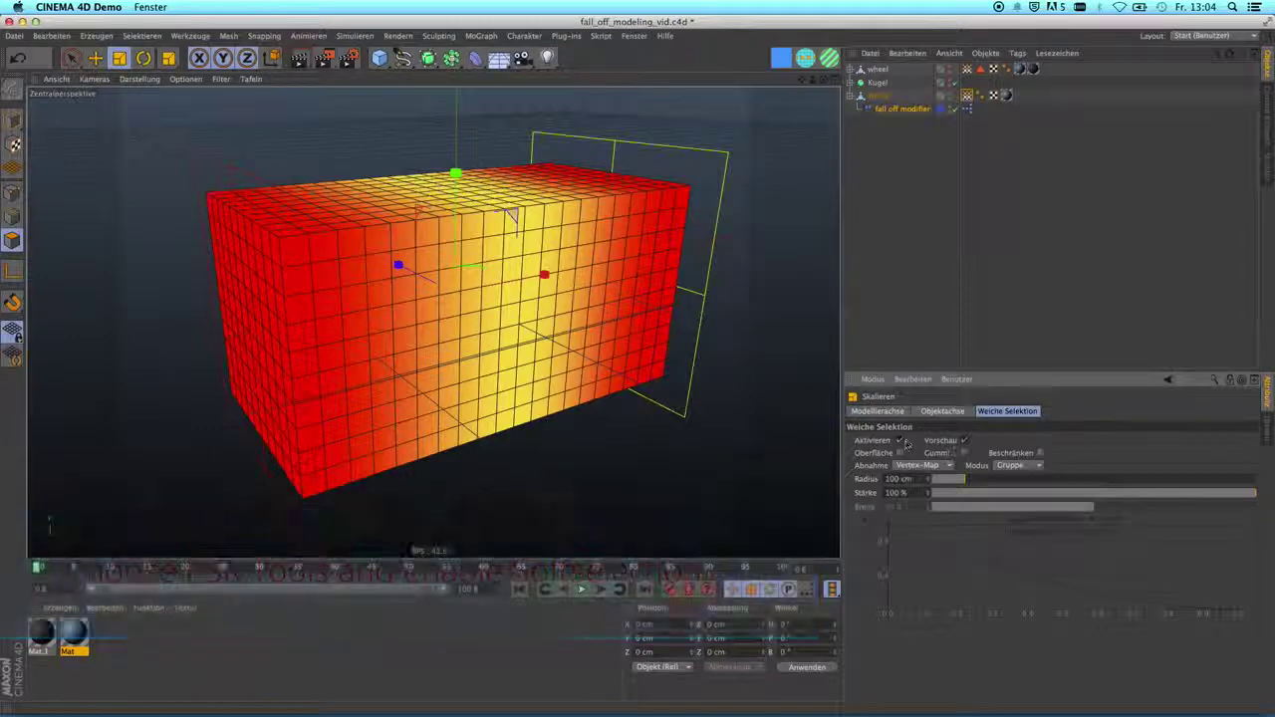
pyautogui.click(900, 440)
pyautogui.click(900, 440)
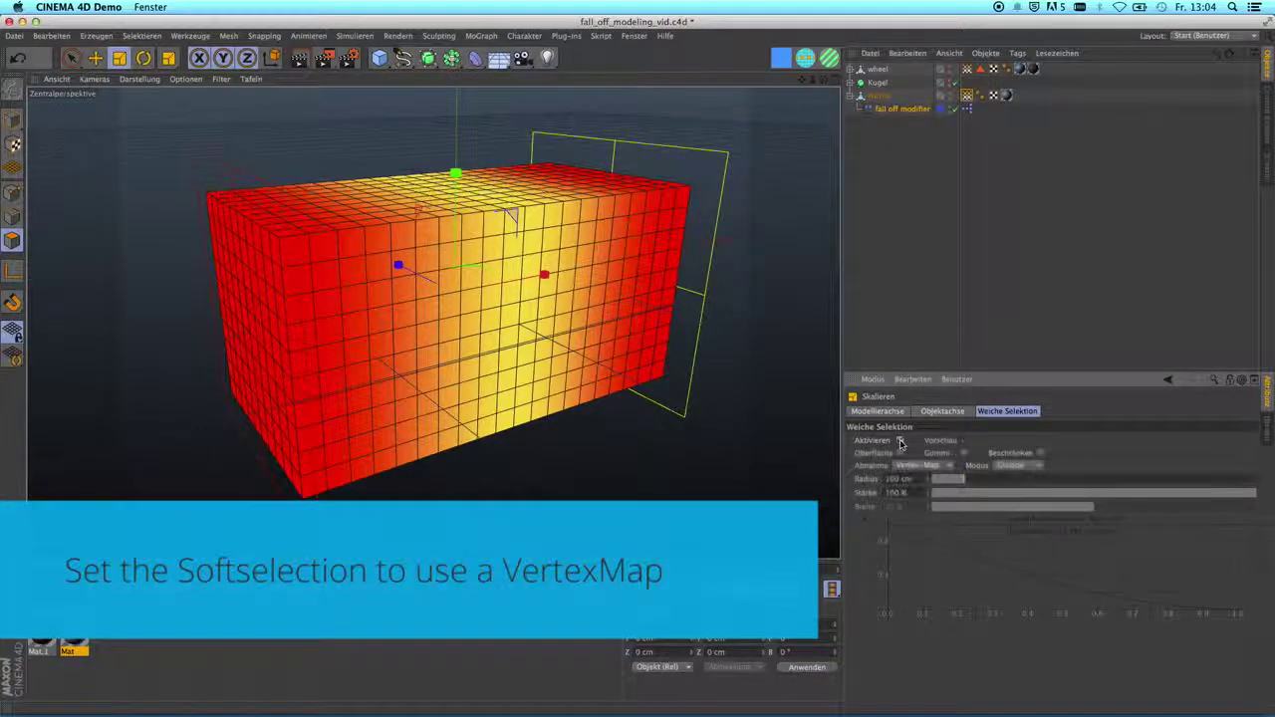
pyautogui.click(947, 466)
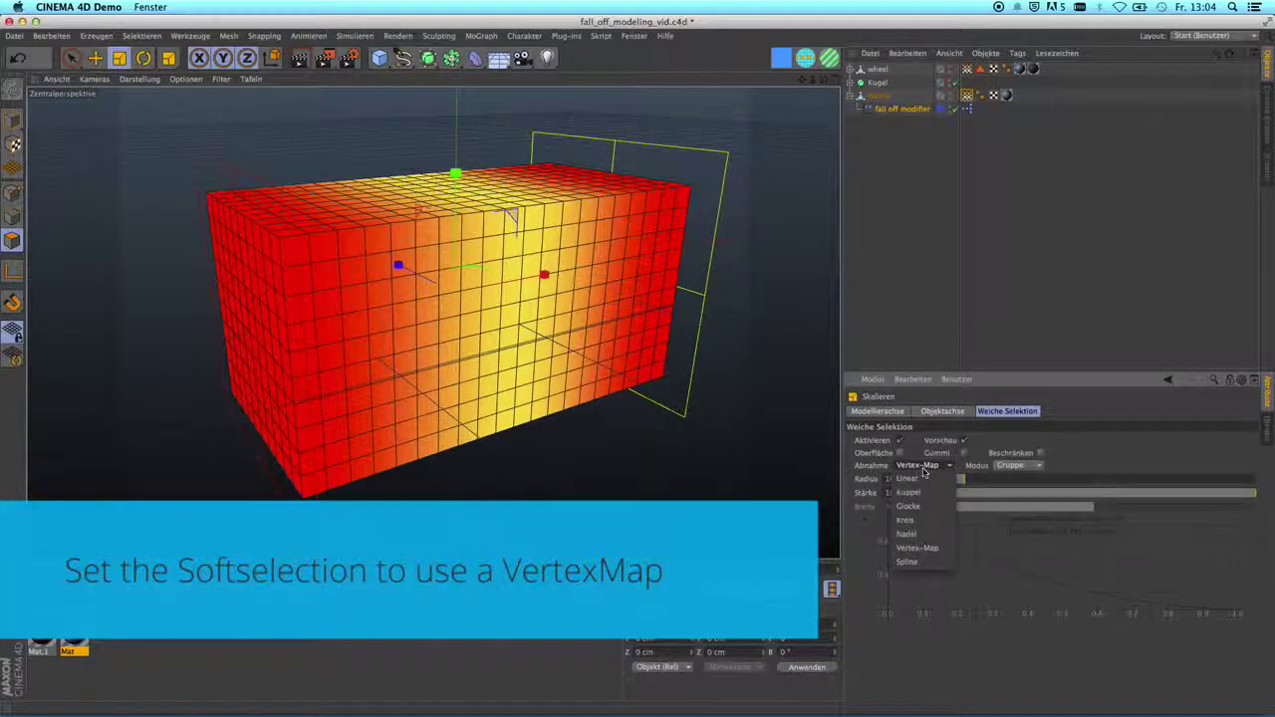
pyautogui.click(908, 550)
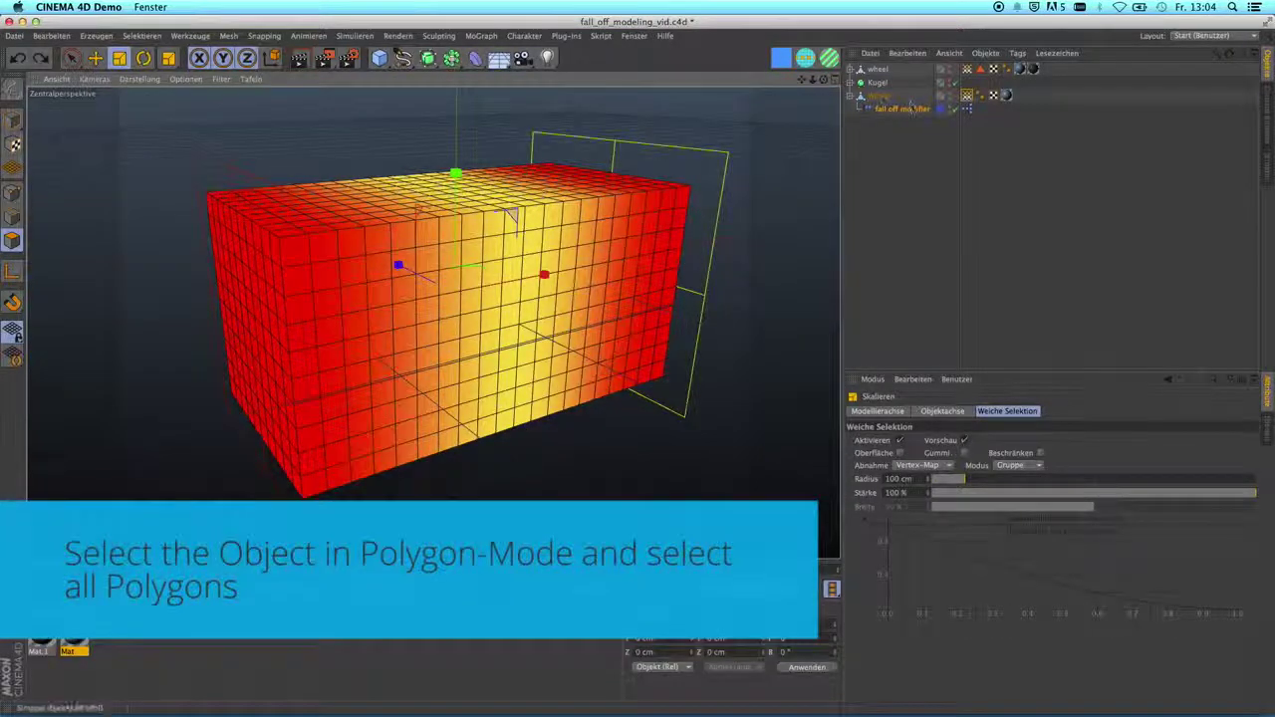
# Step: Select Würfel and scale it so its middle bulges along the vertex-map weights
pyautogui.click(881, 97)
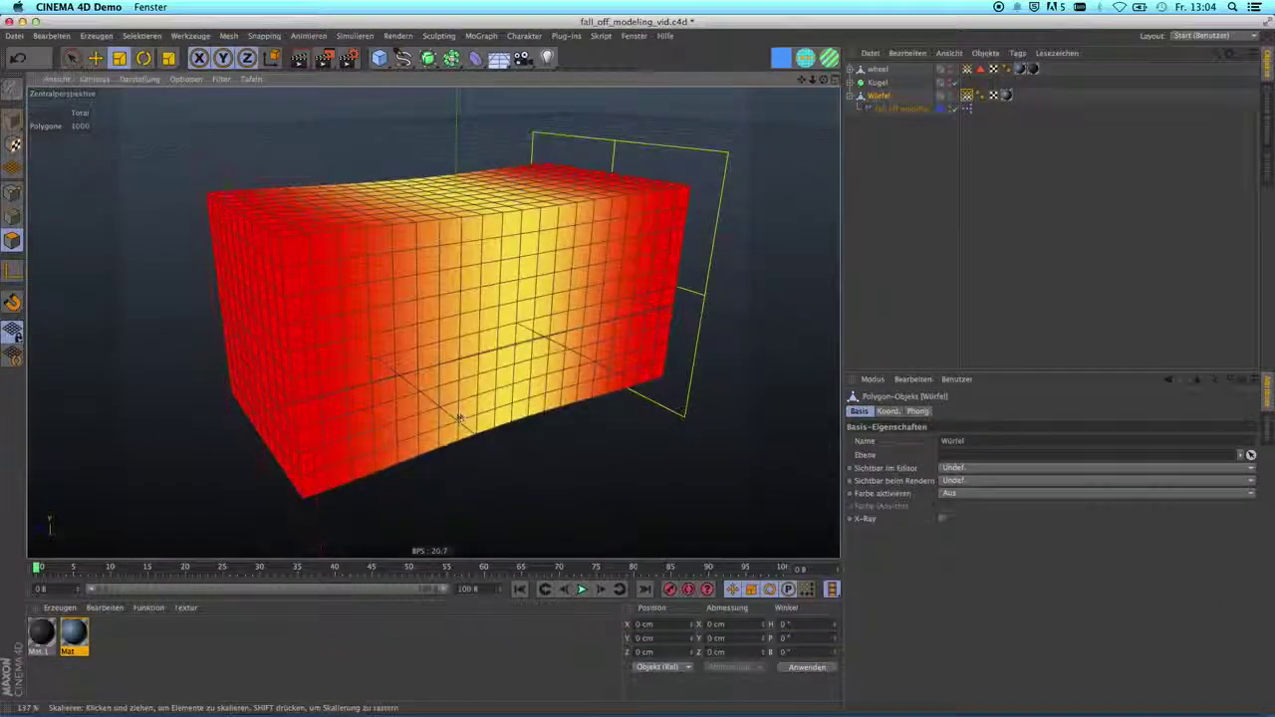
pyautogui.moveTo(371, 454); pyautogui.dragTo(470, 376)
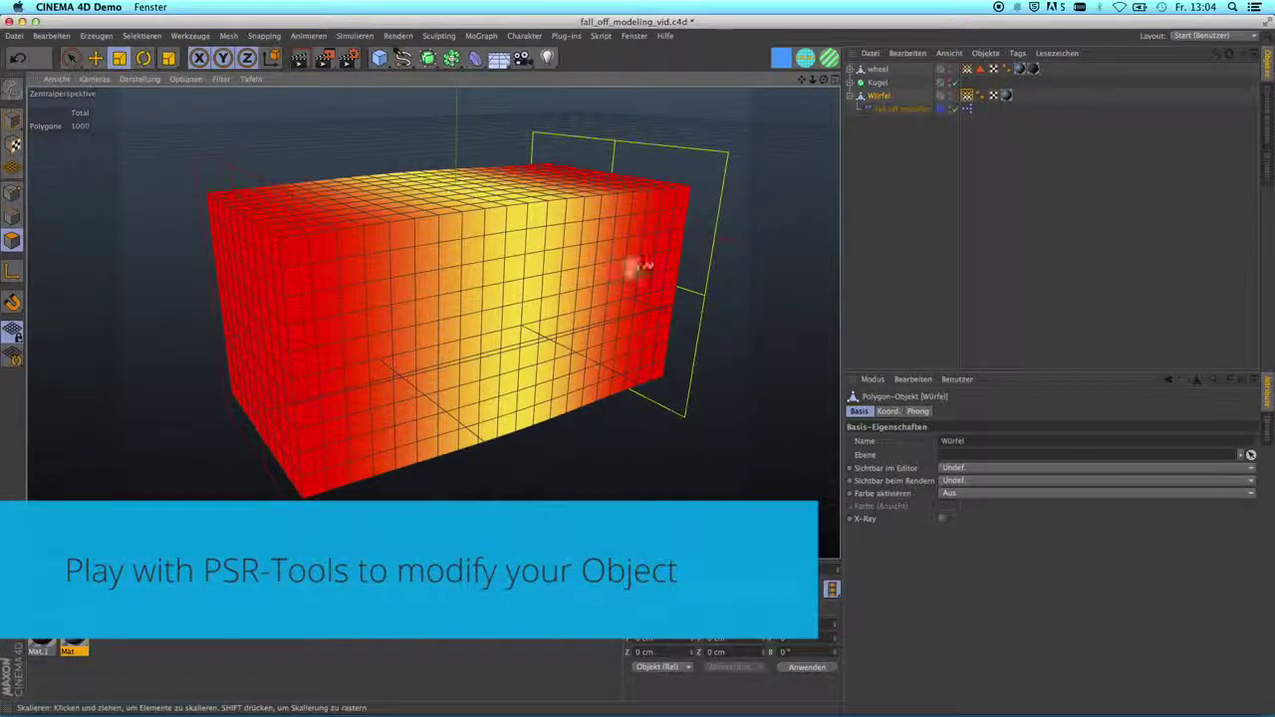
# Step: Rotate the soft-selected Würfel to twist it, then undo back to the undeformed box
pyautogui.press('r')
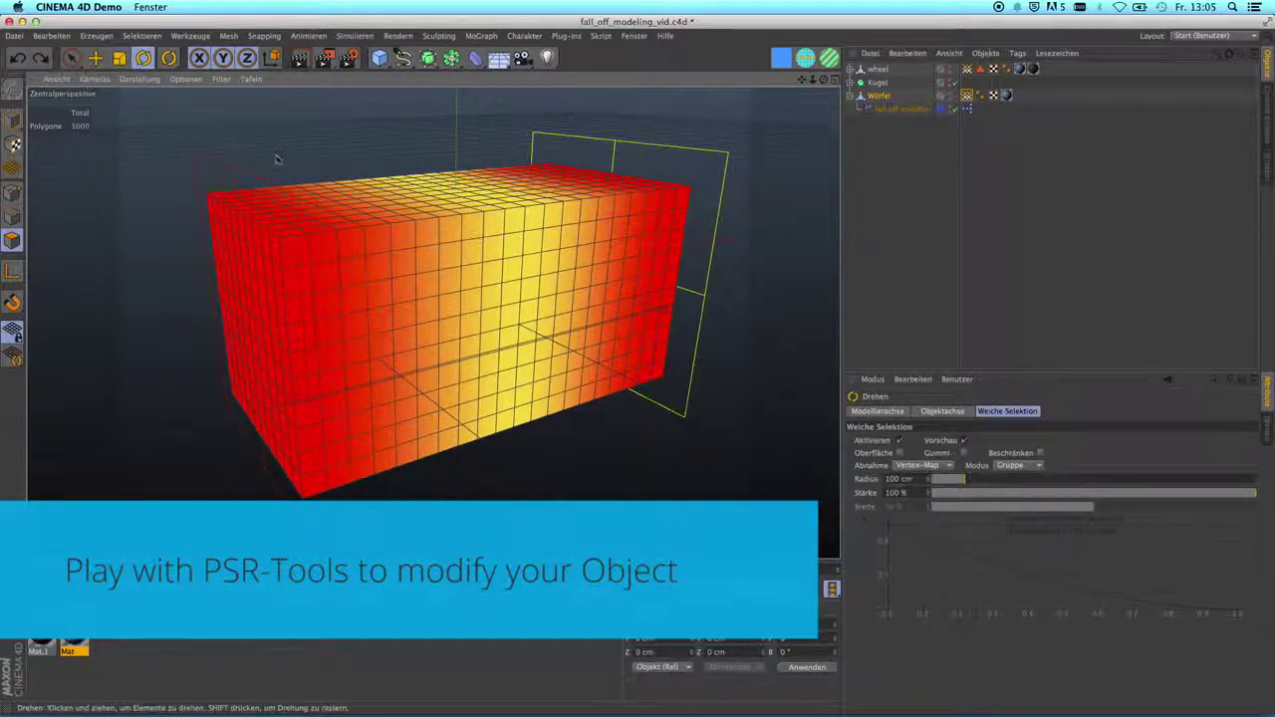
pyautogui.click(223, 79)
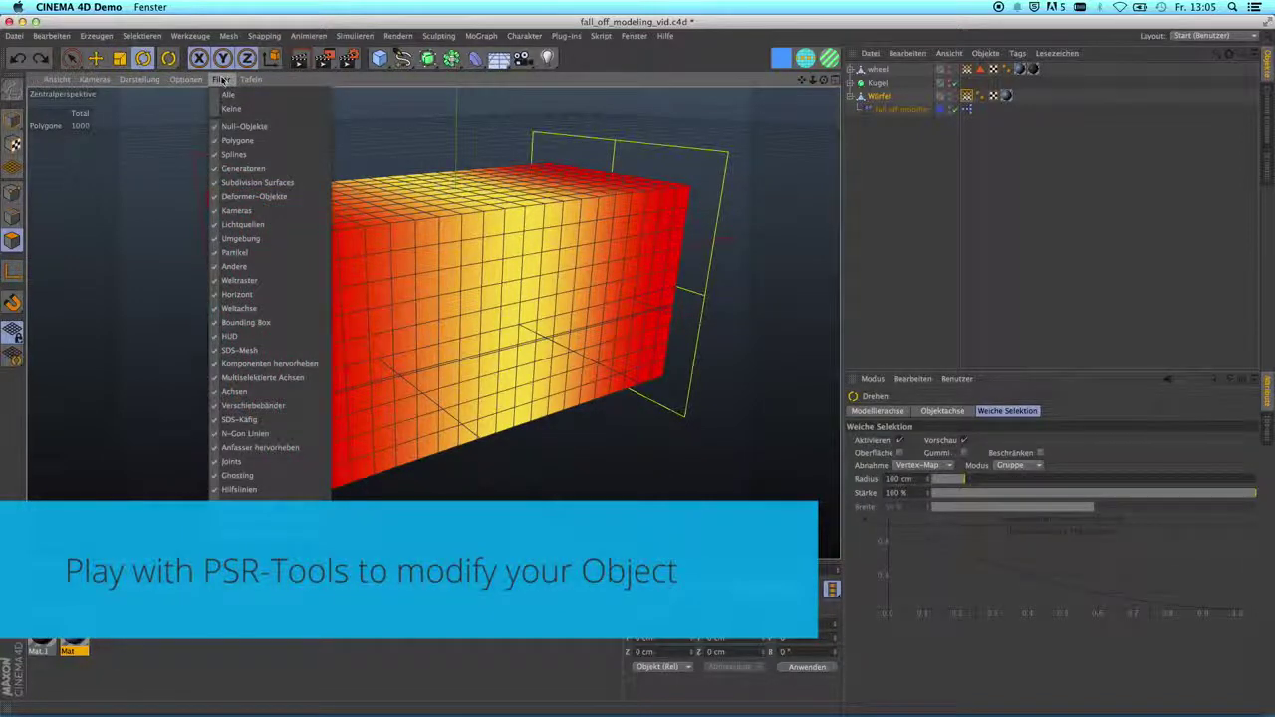
pyautogui.moveTo(251, 78)
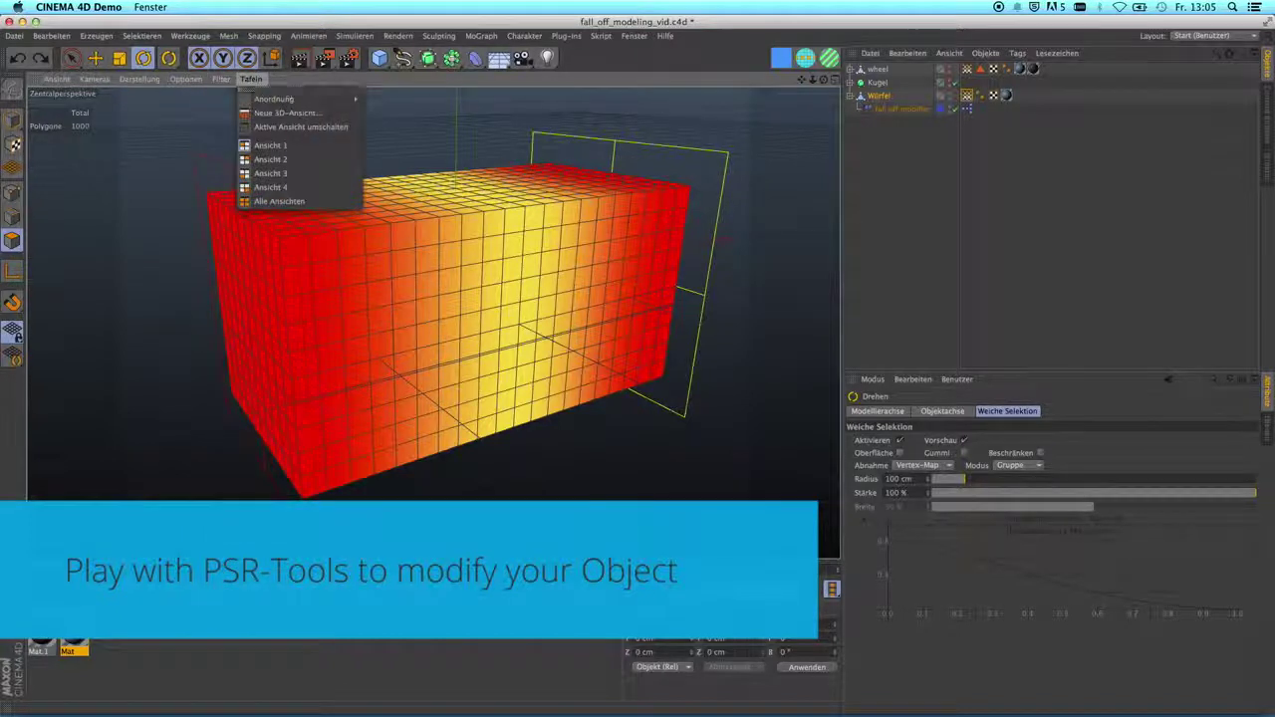
pyautogui.click(880, 97)
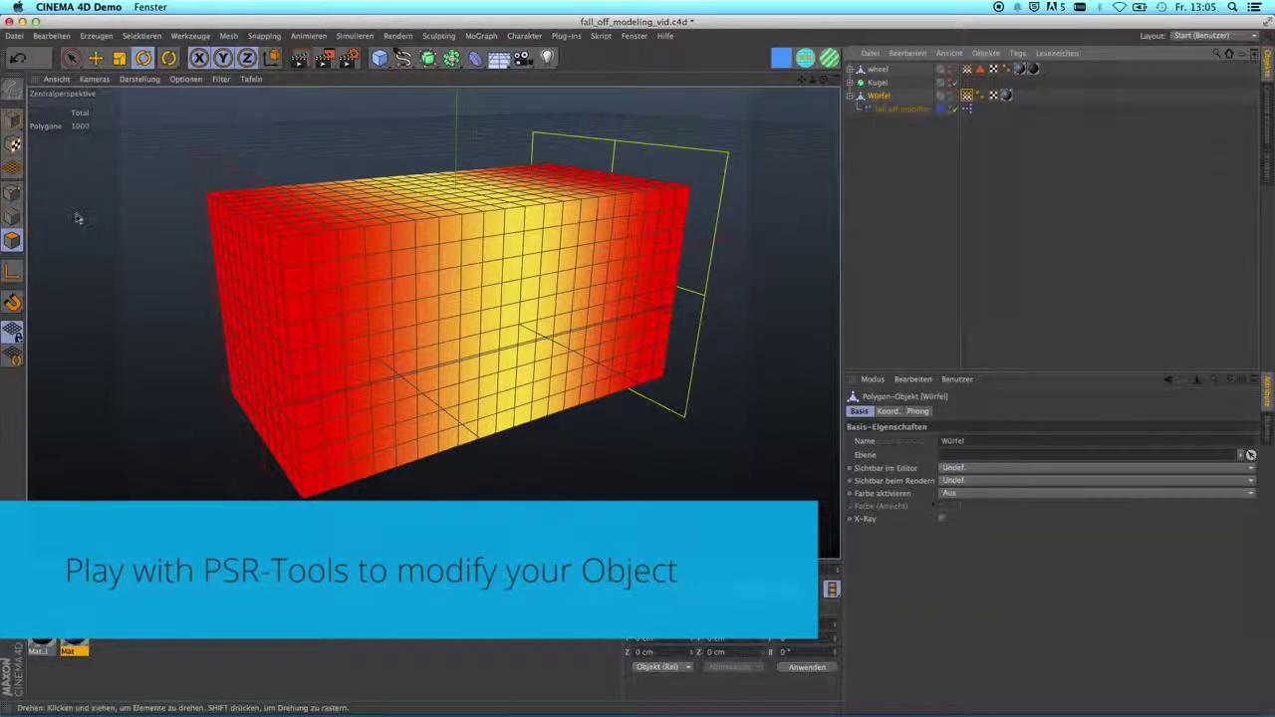
pyautogui.click(375, 200)
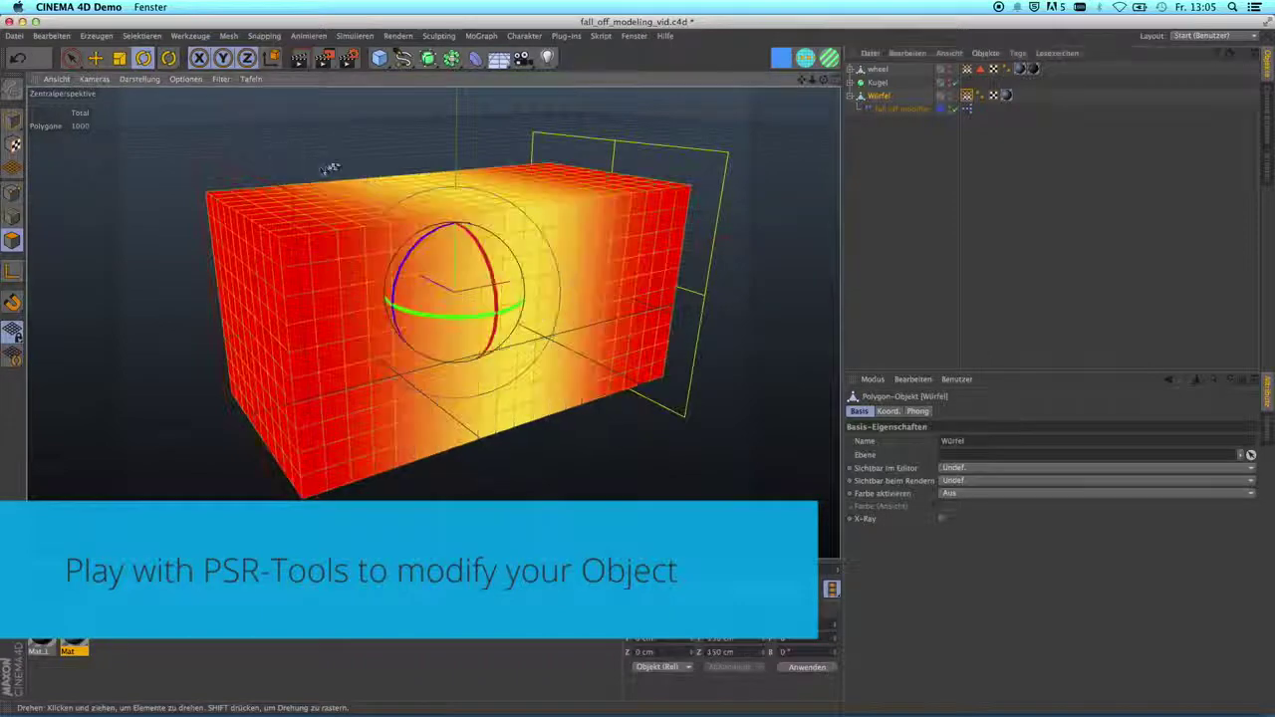
pyautogui.moveTo(414, 252)
pyautogui.mouseDown()
pyautogui.moveTo(402, 271)
pyautogui.moveTo(424, 233)
pyautogui.moveTo(485, 252)
pyautogui.moveTo(479, 318)
pyautogui.moveTo(497, 280)
pyautogui.mouseUp()
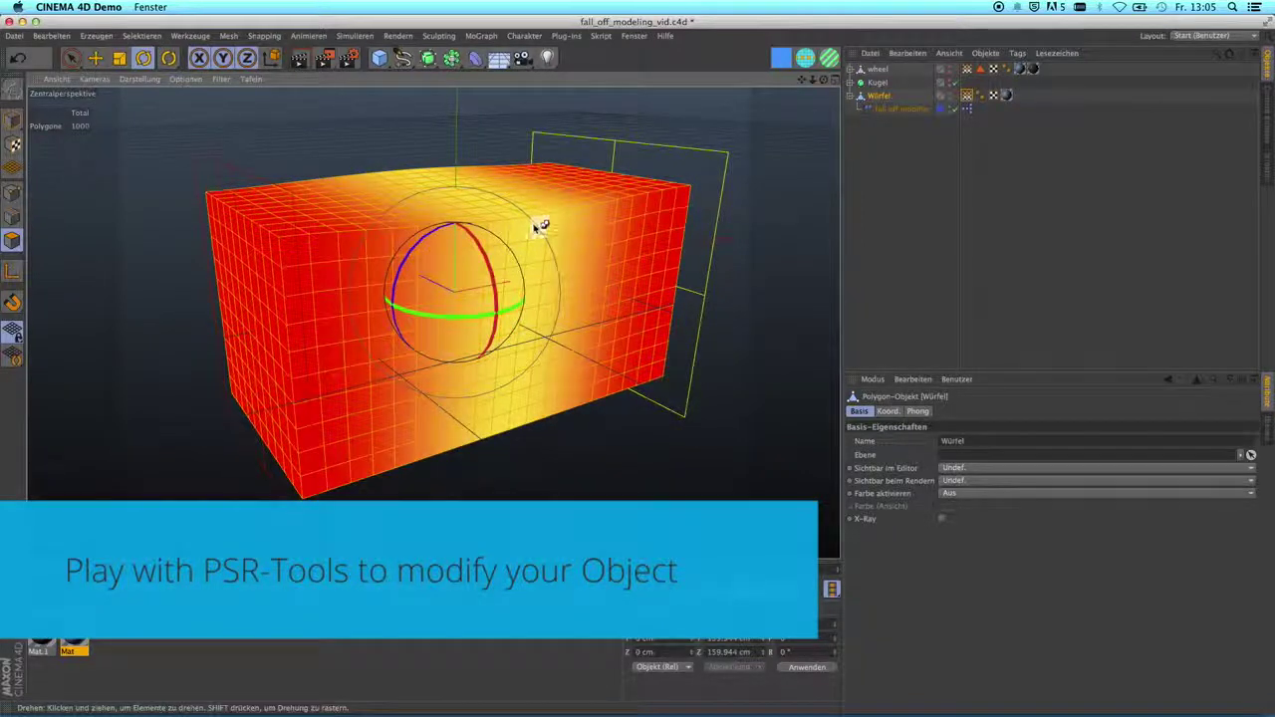
pyautogui.hotkey('ctrl', 'z')
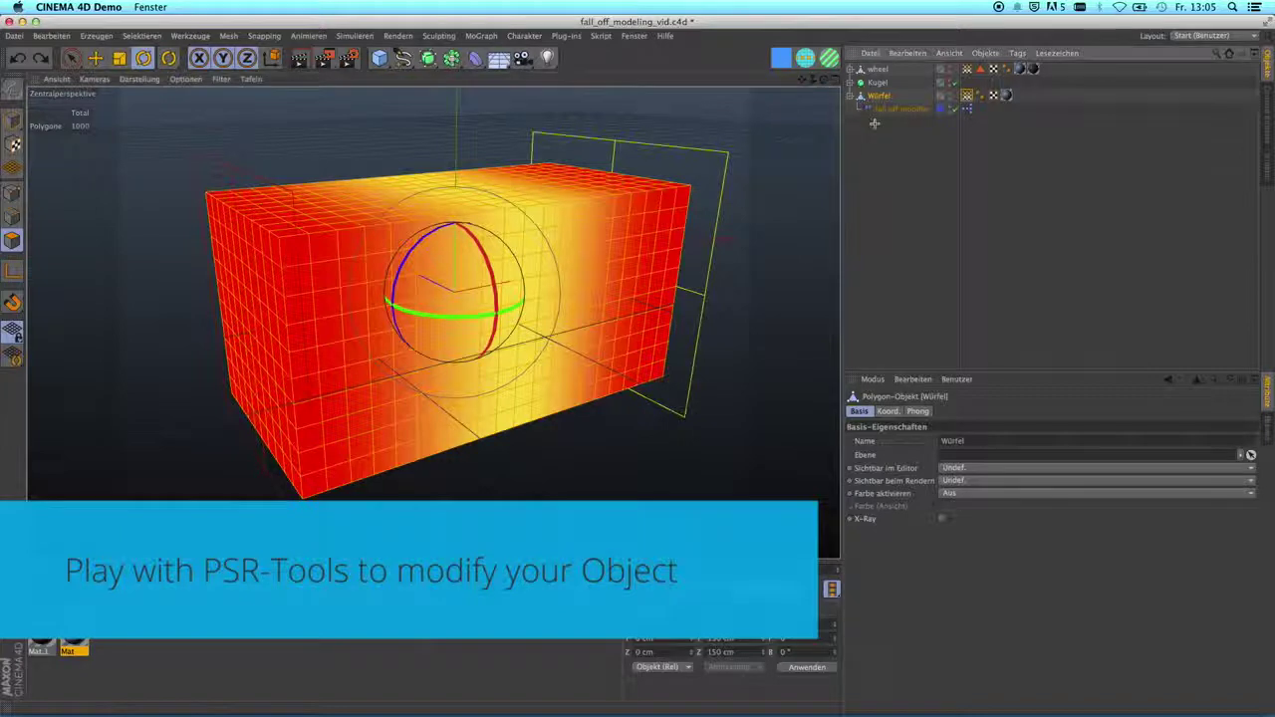
# Step: Select the fall off modifier and toggle Sichtbar to hide its fall-off box
pyautogui.click(874, 130)
pyautogui.click(899, 107)
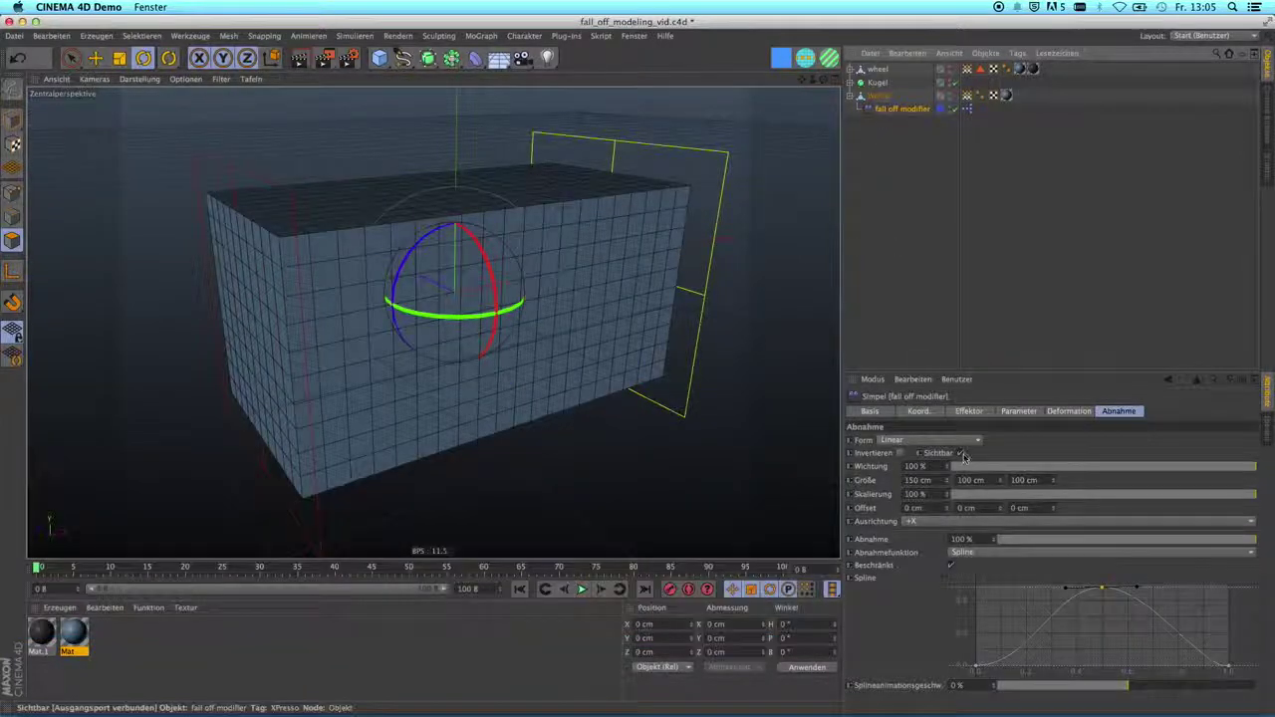
pyautogui.click(960, 453)
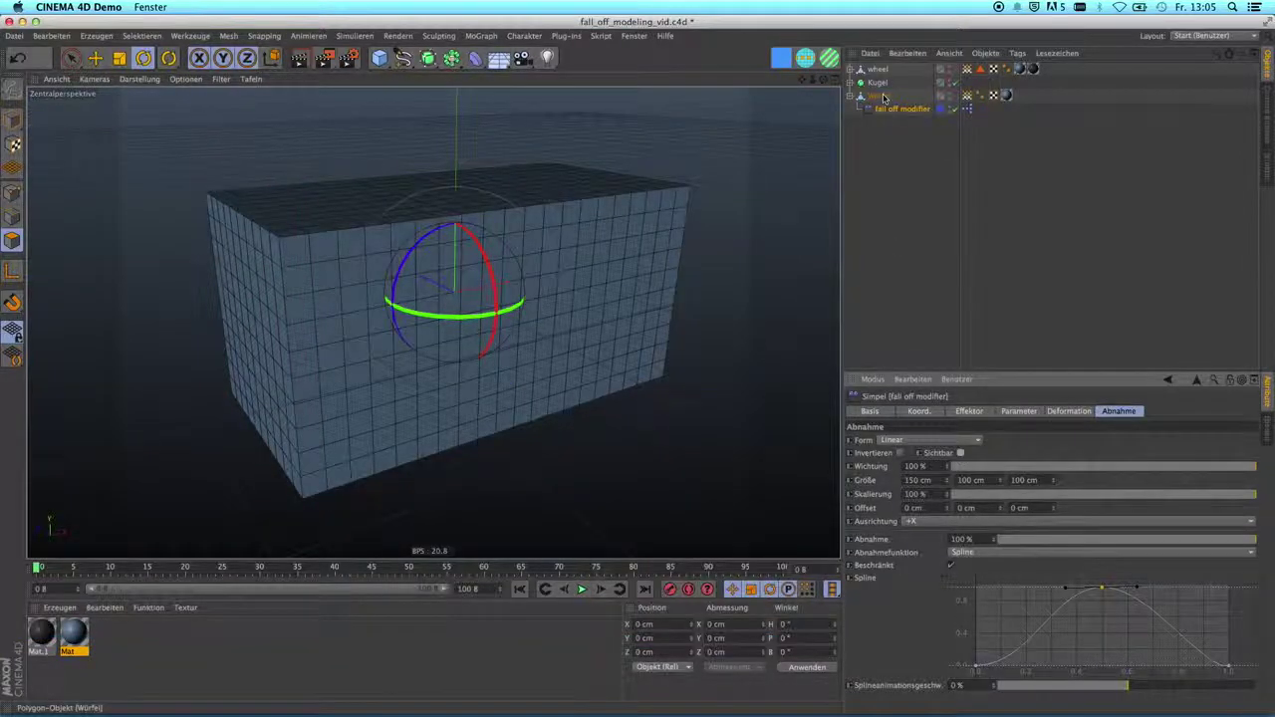
# Step: Hide Würfel, move it below the sphere, and show the ribbed Kugel sphere
pyautogui.click(884, 96)
pyautogui.click(950, 94)
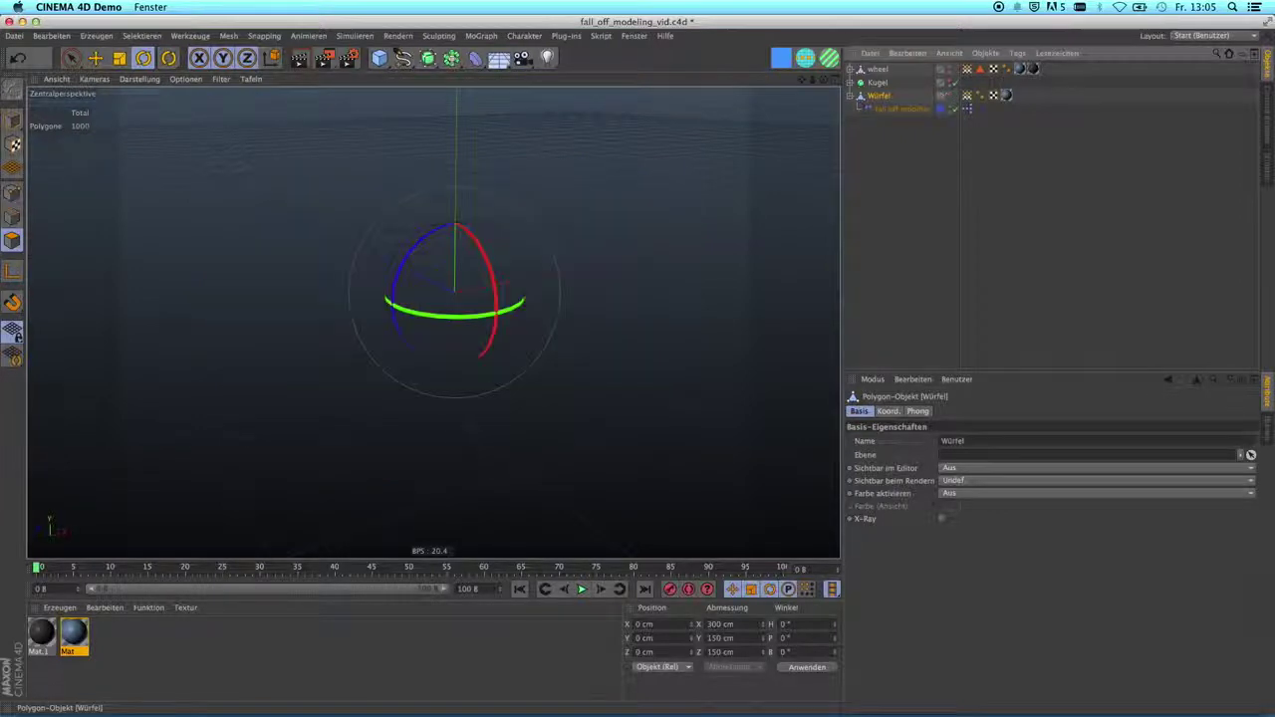
pyautogui.moveTo(878, 95); pyautogui.dragTo(864, 87)
pyautogui.click(960, 82)
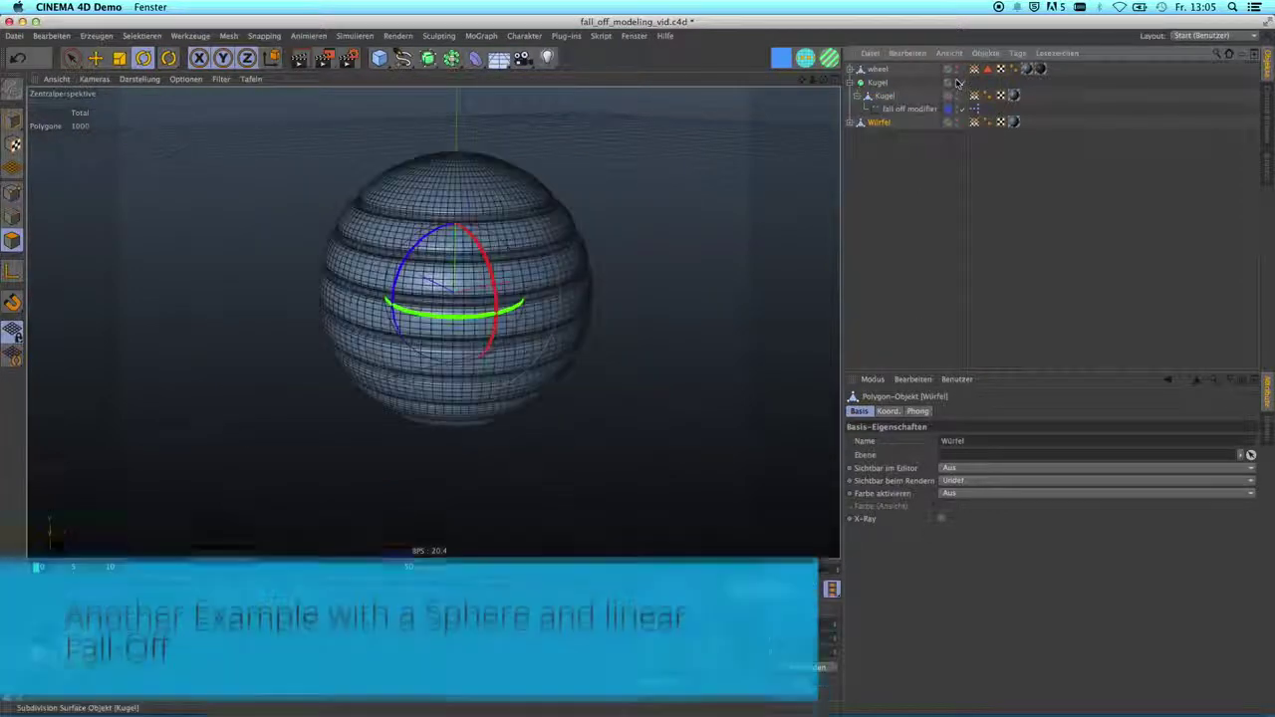
# Step: Show the fall-off outline and Kugel's vertex-map weights, then twist the sphere through them
pyautogui.click(902, 110)
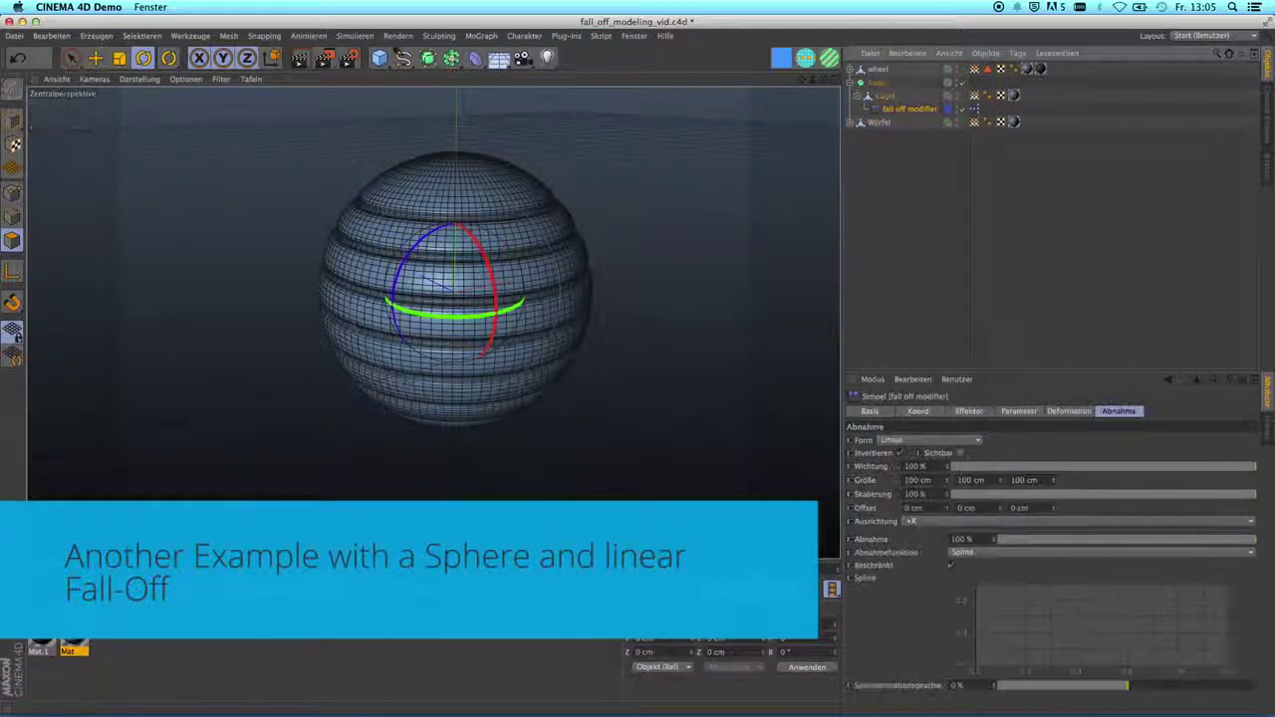
pyautogui.click(961, 453)
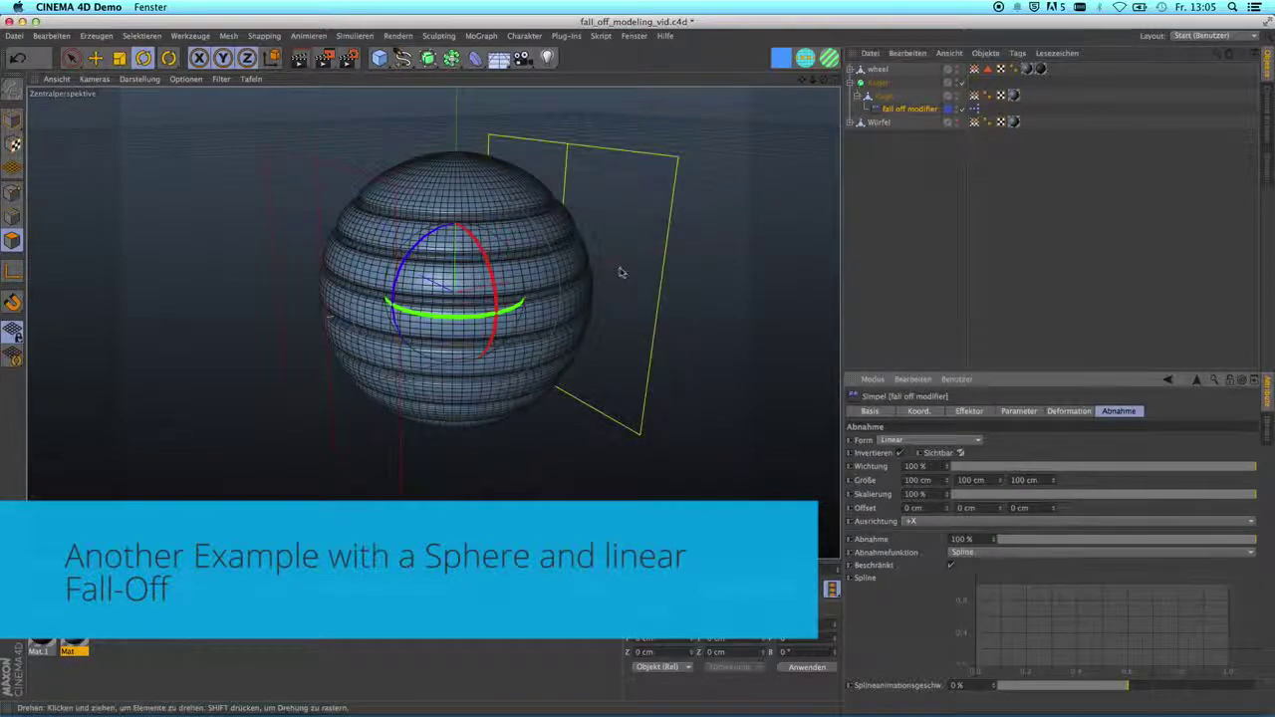
pyautogui.click(973, 95)
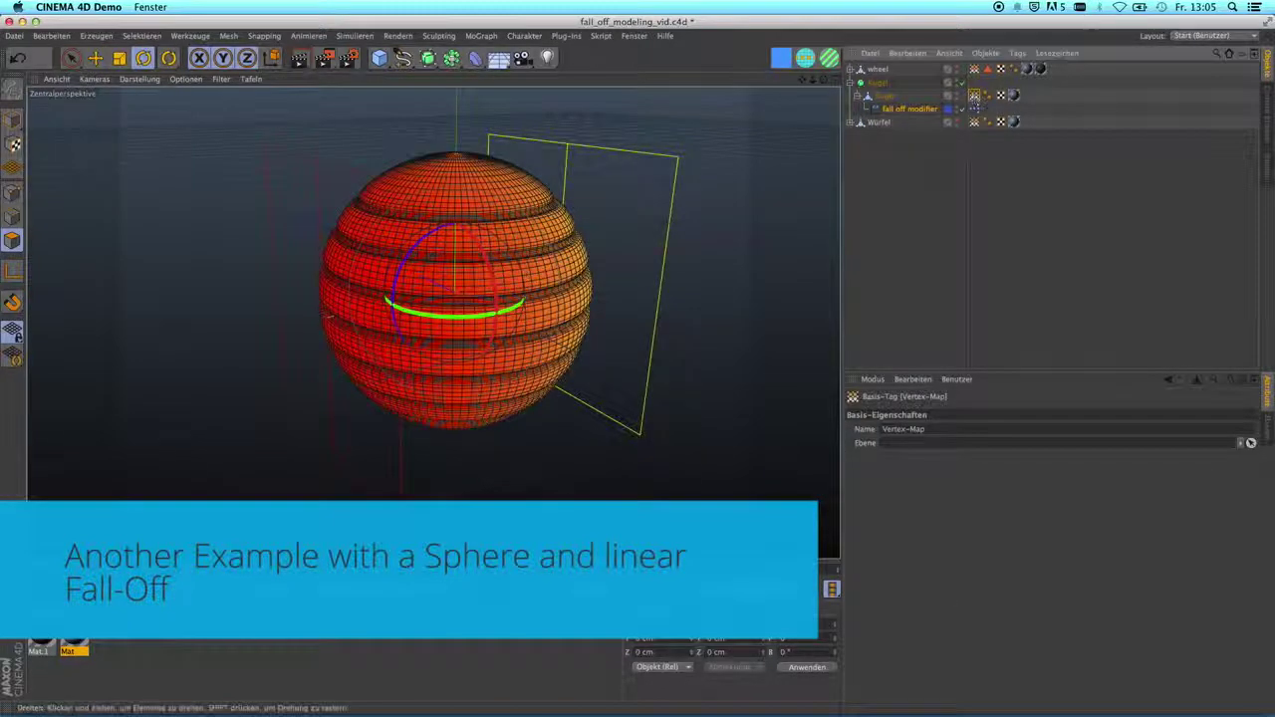
pyautogui.moveTo(501, 284)
pyautogui.keyDown('alt'); pyautogui.mouseDown()
pyautogui.moveTo(383, 262)
pyautogui.moveTo(374, 293)
pyautogui.mouseUp(); pyautogui.keyUp('alt')
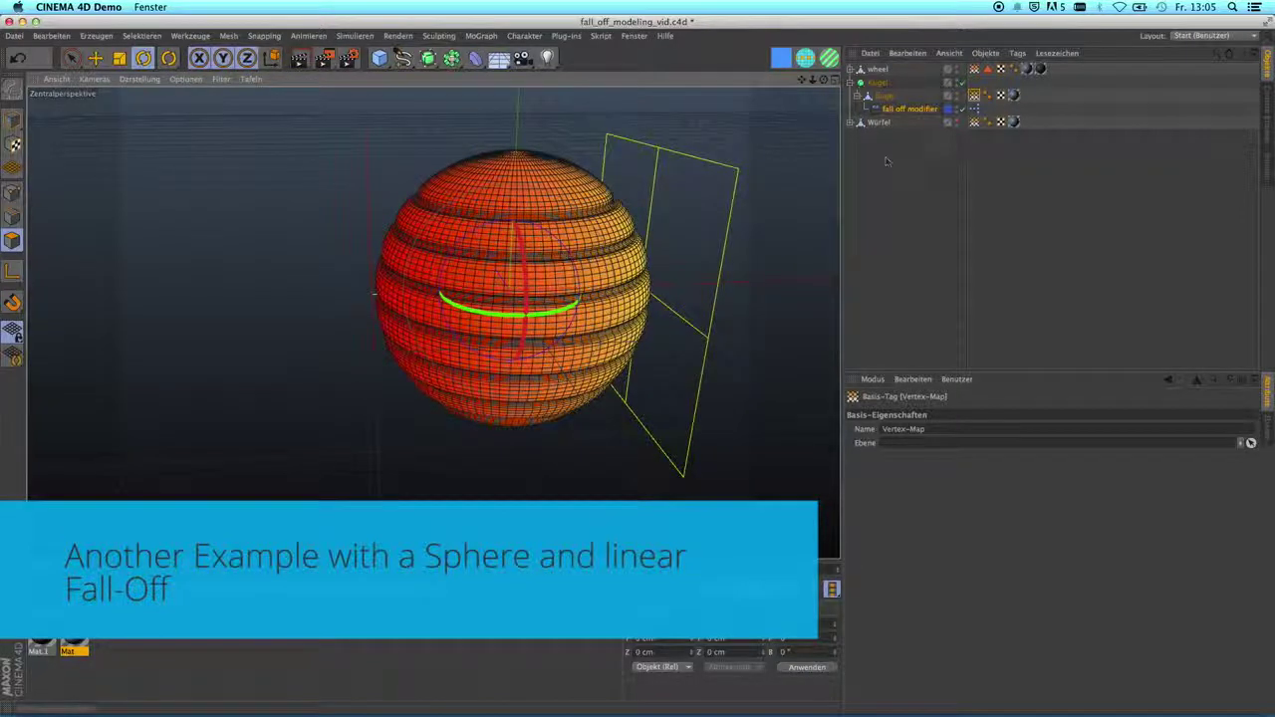
pyautogui.moveTo(521, 227)
pyautogui.mouseDown()
pyautogui.moveTo(526, 276)
pyautogui.moveTo(512, 275)
pyautogui.mouseUp()
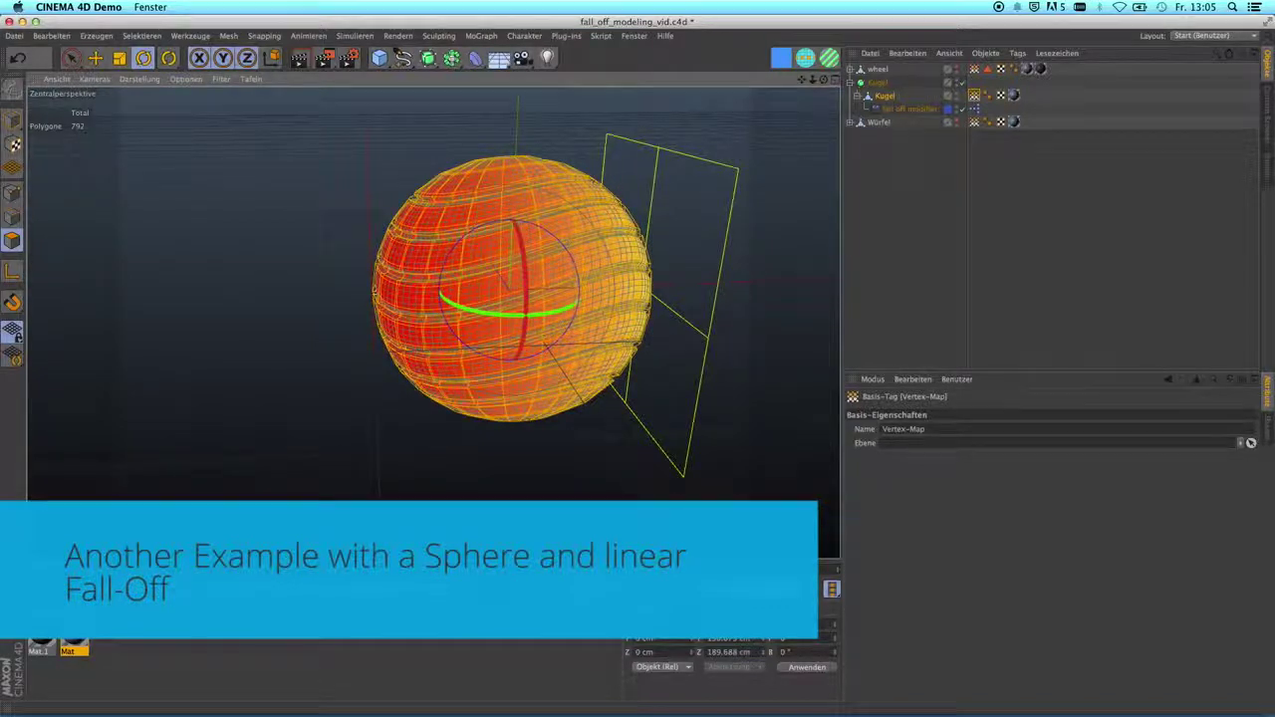
# Step: Hide the fall-off outline and Kugel, and parent the fall off modifier under wheel
pyautogui.click(851, 149)
pyautogui.keyDown('alt'); pyautogui.moveTo(598, 249); pyautogui.dragTo(557, 272); pyautogui.keyUp('alt')
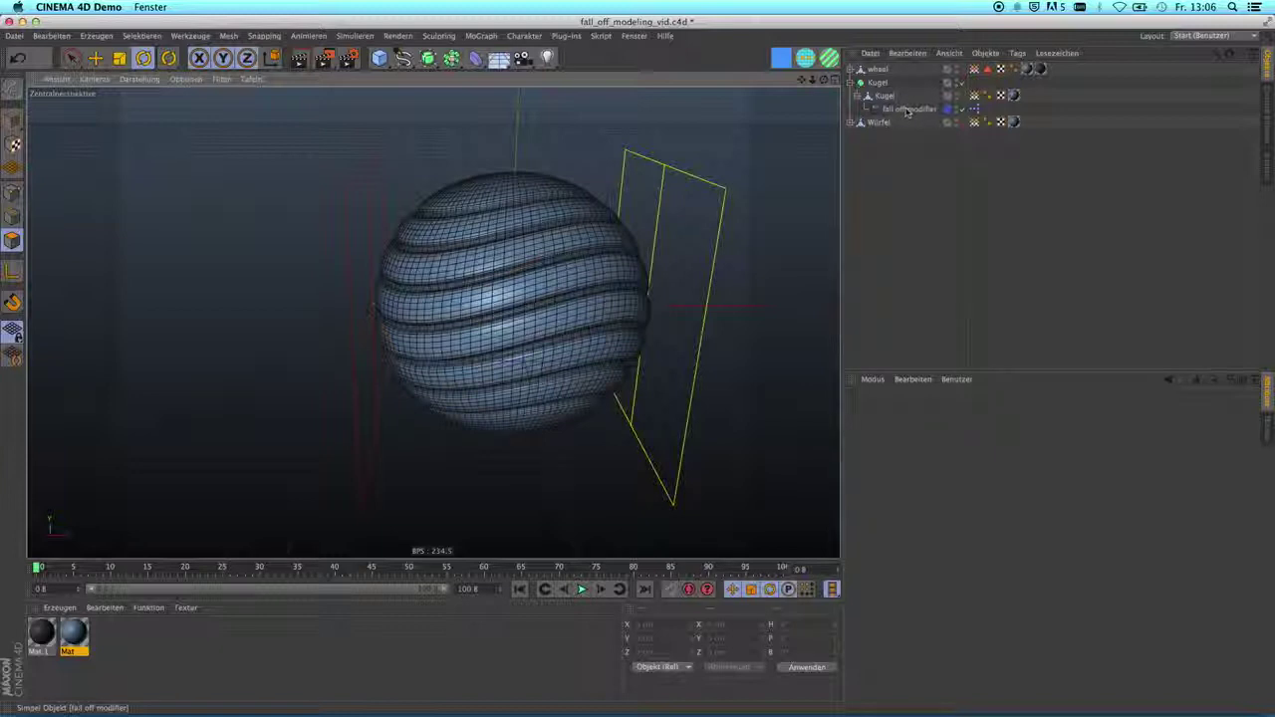
pyautogui.click(906, 110)
pyautogui.click(960, 453)
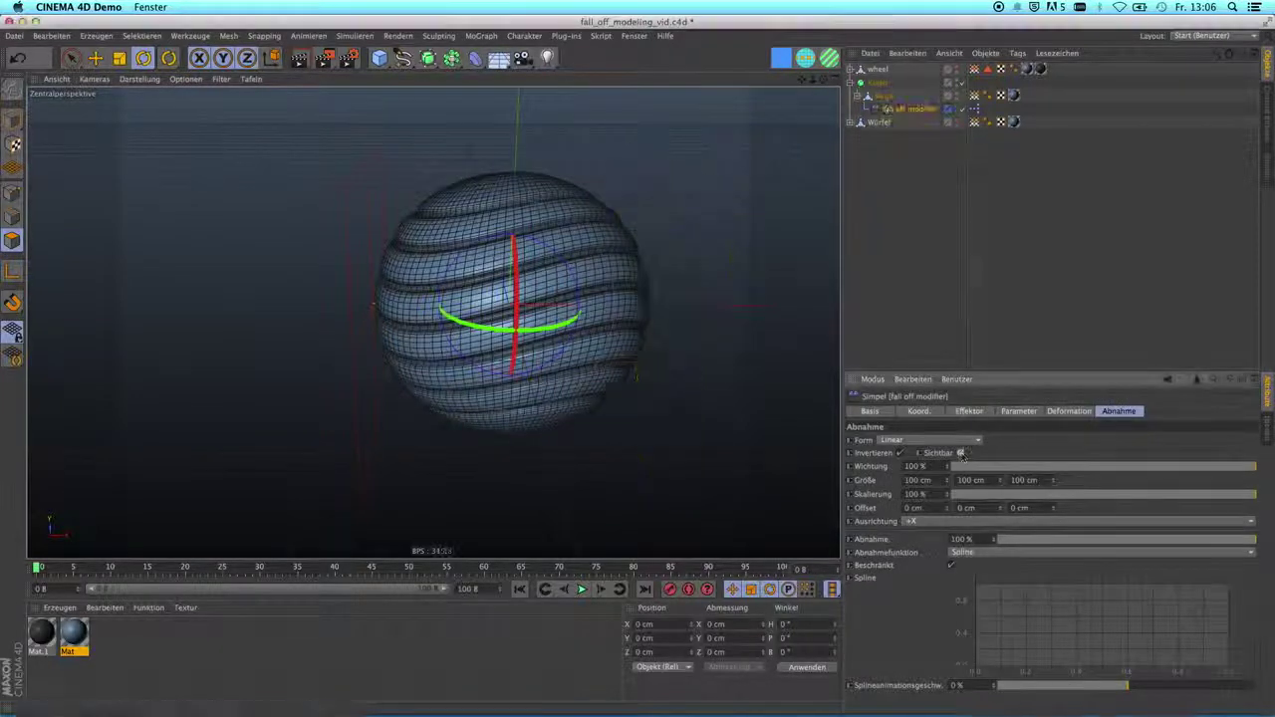
pyautogui.click(955, 84)
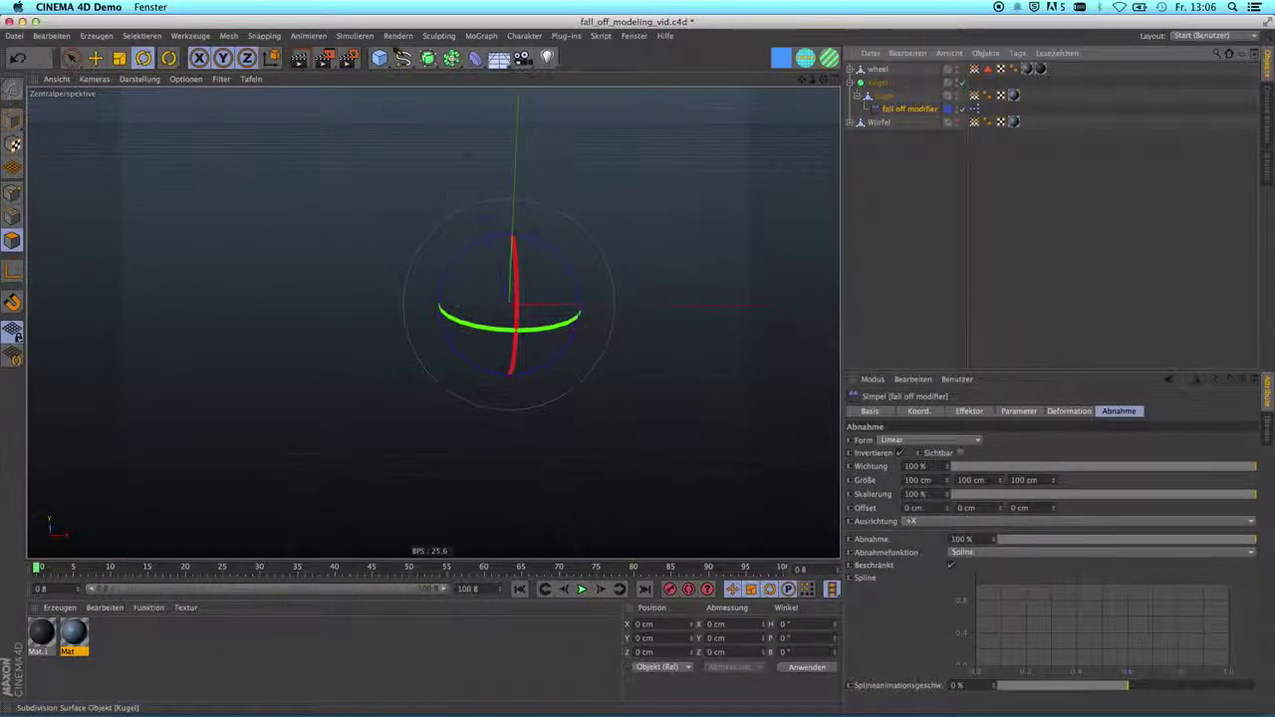
pyautogui.moveTo(907, 108); pyautogui.dragTo(897, 72)
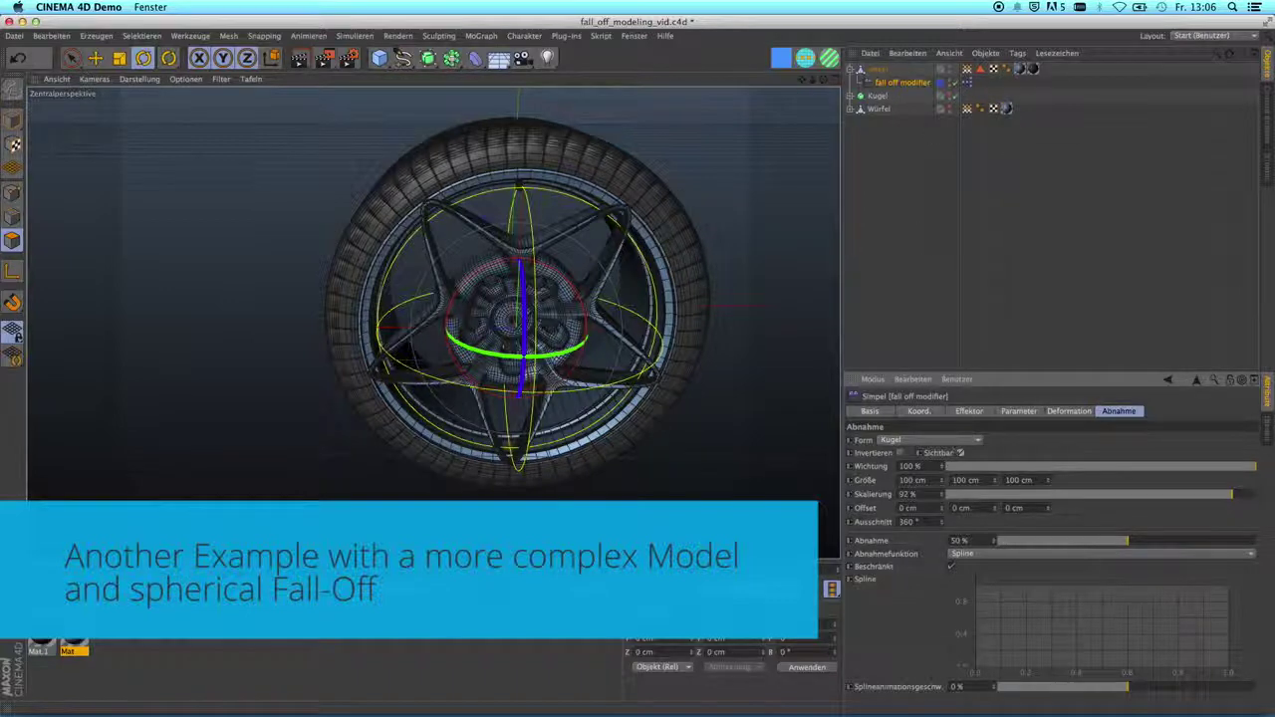
# Step: Keep the Kugel fall-off shape, show the wheel's vertex-map weights, and soft-select move with the Move tool
pyautogui.click(951, 440)
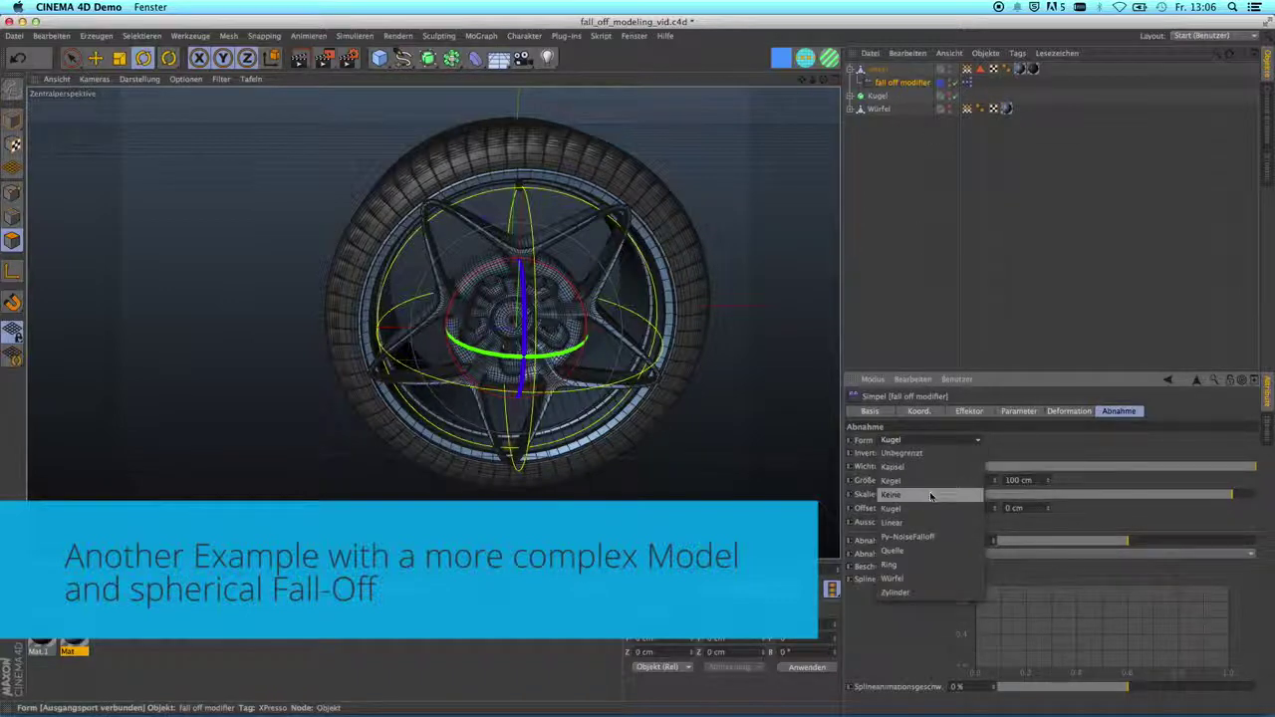
pyautogui.click(896, 507)
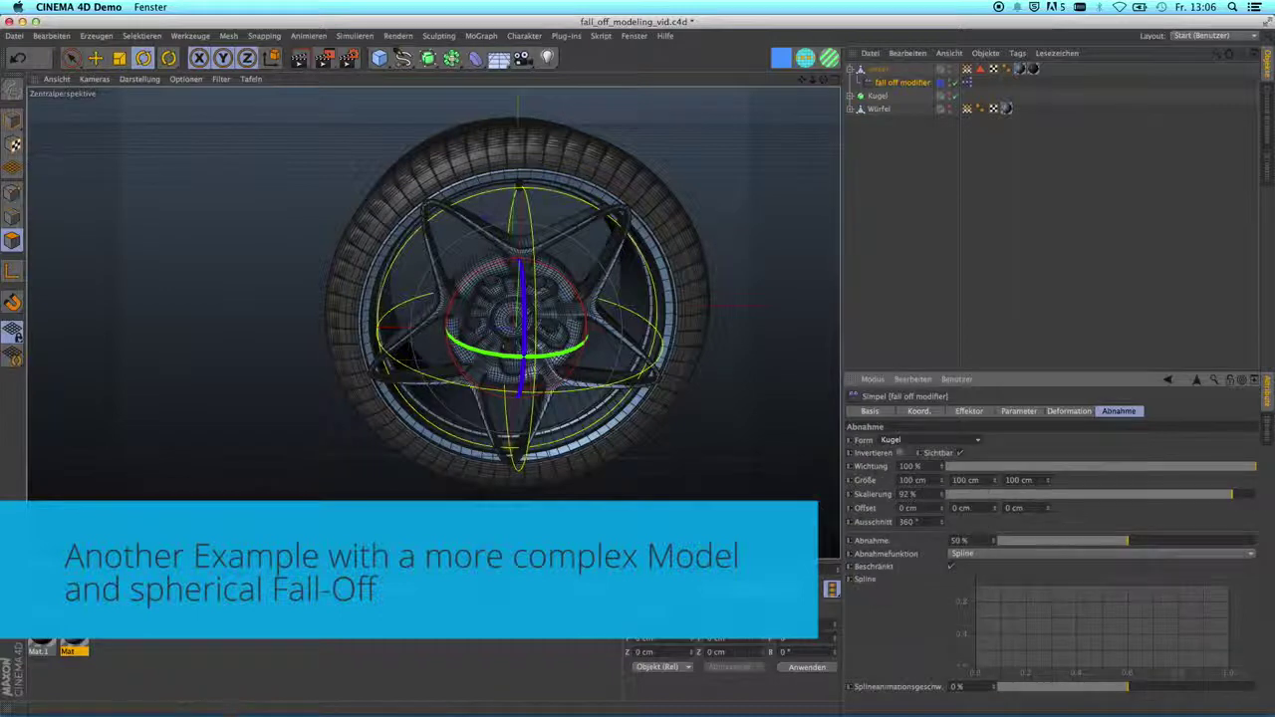
pyautogui.click(966, 70)
pyautogui.moveTo(558, 288)
pyautogui.keyDown('alt'); pyautogui.mouseDown()
pyautogui.moveTo(377, 278)
pyautogui.moveTo(419, 284)
pyautogui.mouseUp(); pyautogui.keyUp('alt')
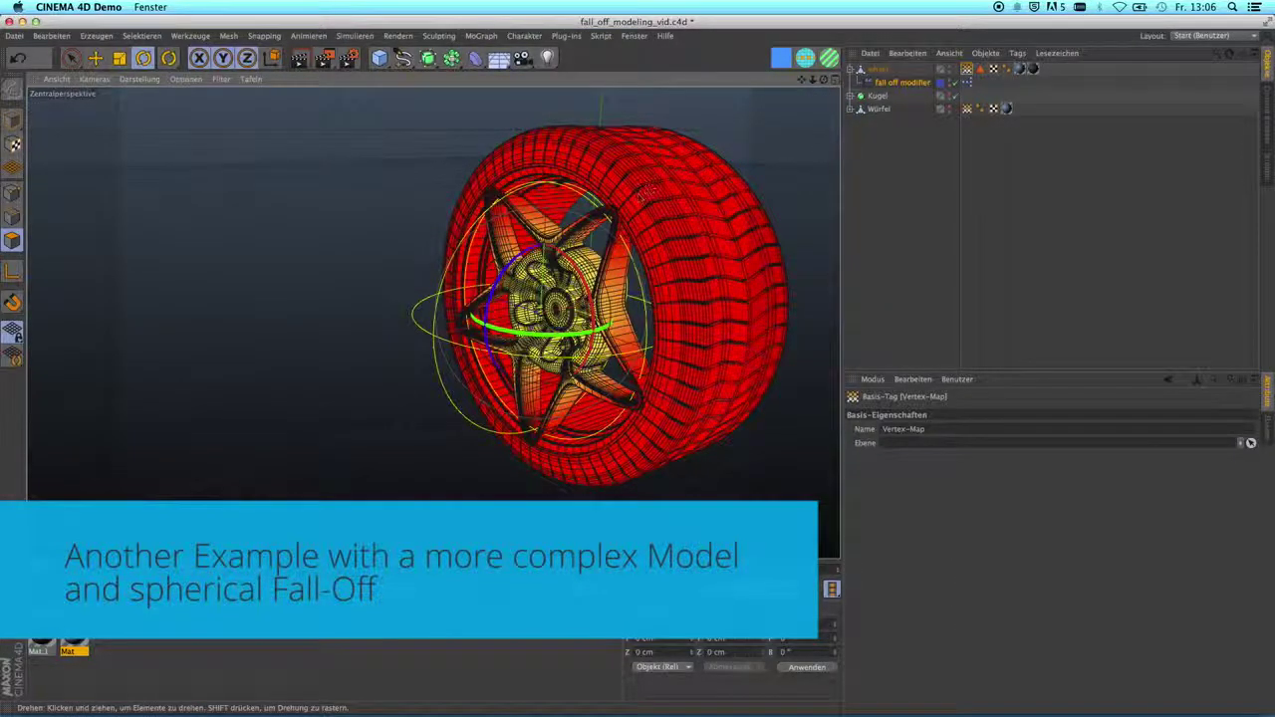
pyautogui.press('e')
pyautogui.moveTo(615, 317)
pyautogui.mouseDown()
pyautogui.moveTo(563, 311)
pyautogui.moveTo(676, 279)
pyautogui.mouseUp()
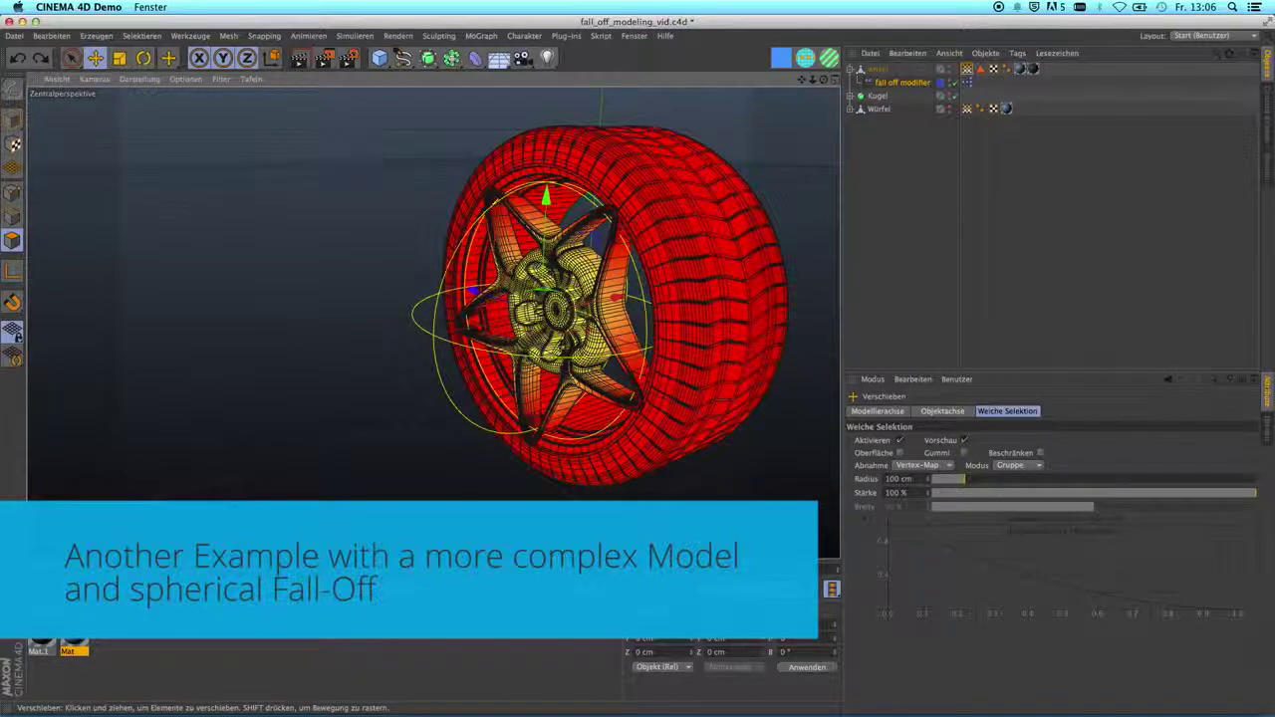
pyautogui.click(878, 71)
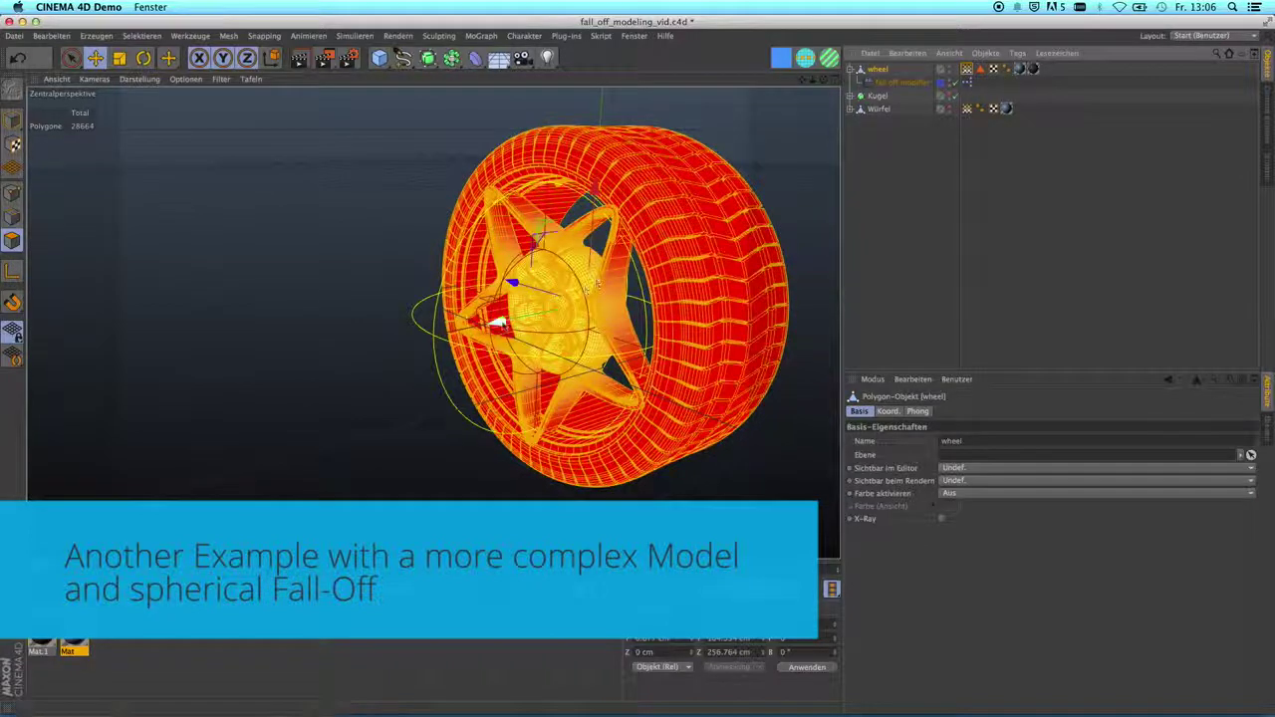
# Step: Drag the wheel's hub and spokes under the fall-off weighting, deselect, and orbit to a near front-on view
pyautogui.keyDown('alt'); pyautogui.moveTo(501, 323); pyautogui.dragTo(481, 300); pyautogui.keyUp('alt')
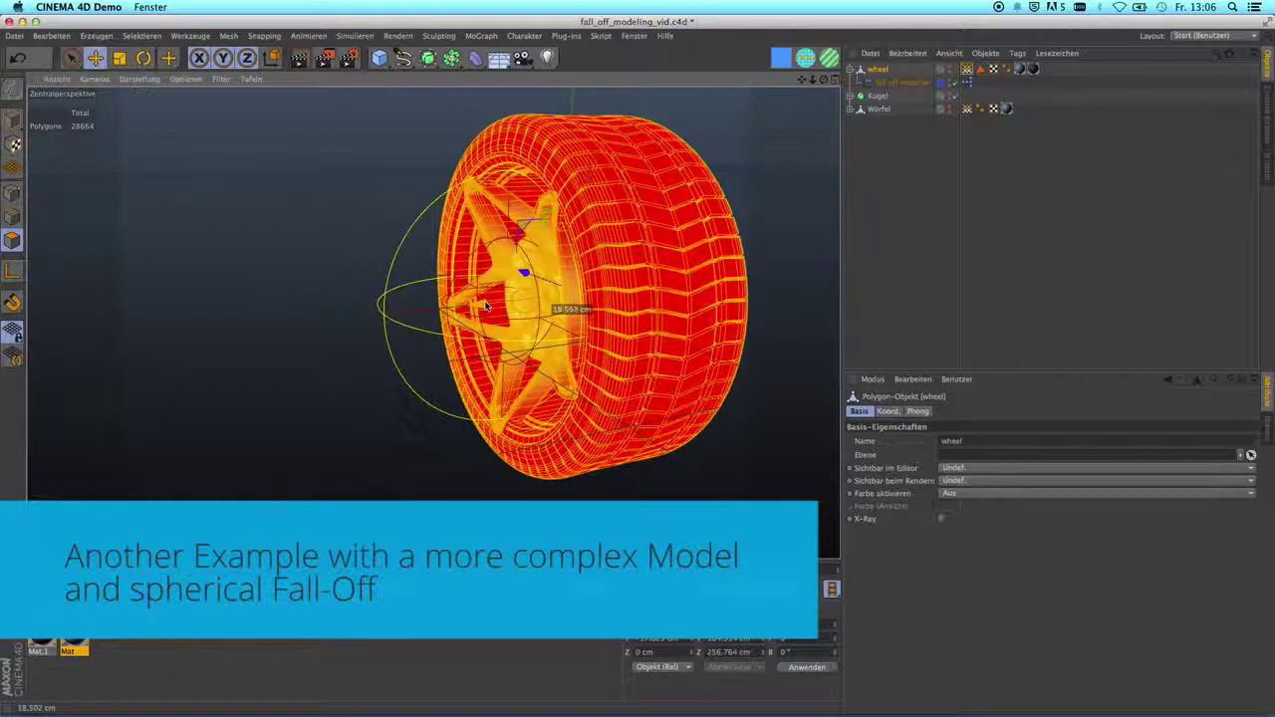
pyautogui.click(914, 169)
pyautogui.keyDown('alt'); pyautogui.moveTo(478, 299); pyautogui.dragTo(547, 230); pyautogui.keyUp('alt')
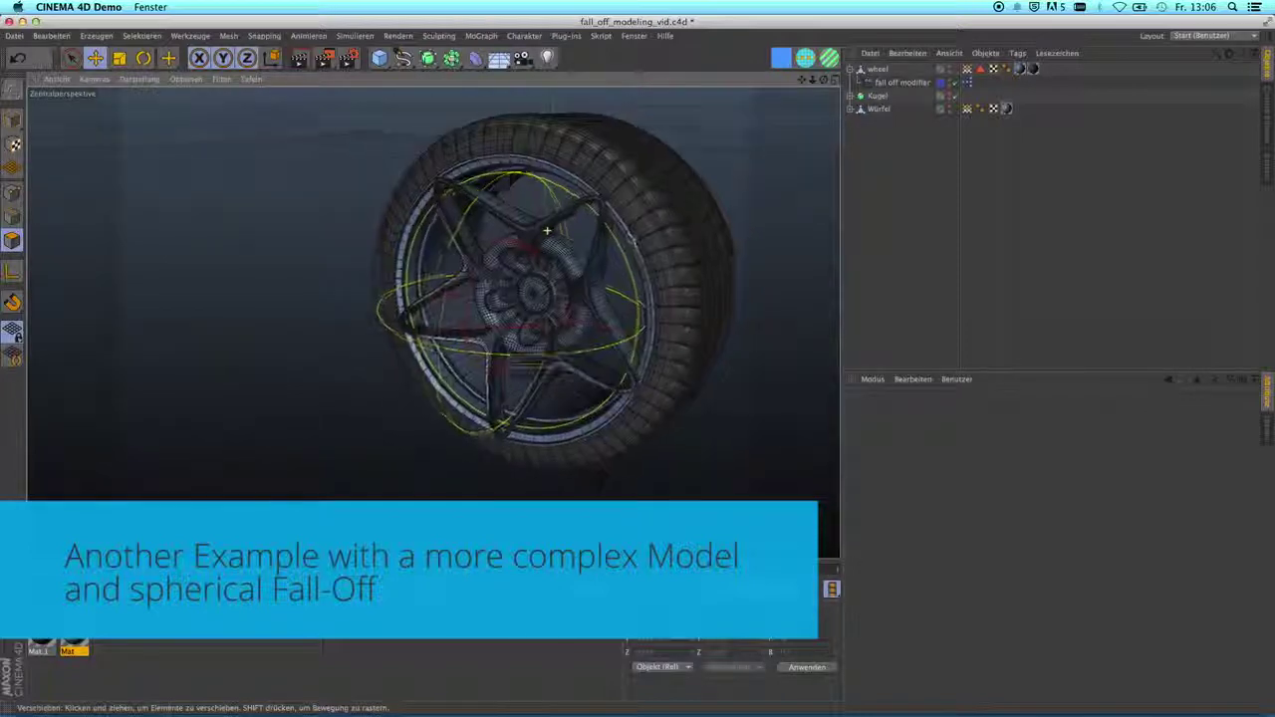
pyautogui.keyDown('alt'); pyautogui.moveTo(547, 230); pyautogui.dragTo(654, 237); pyautogui.keyUp('alt')
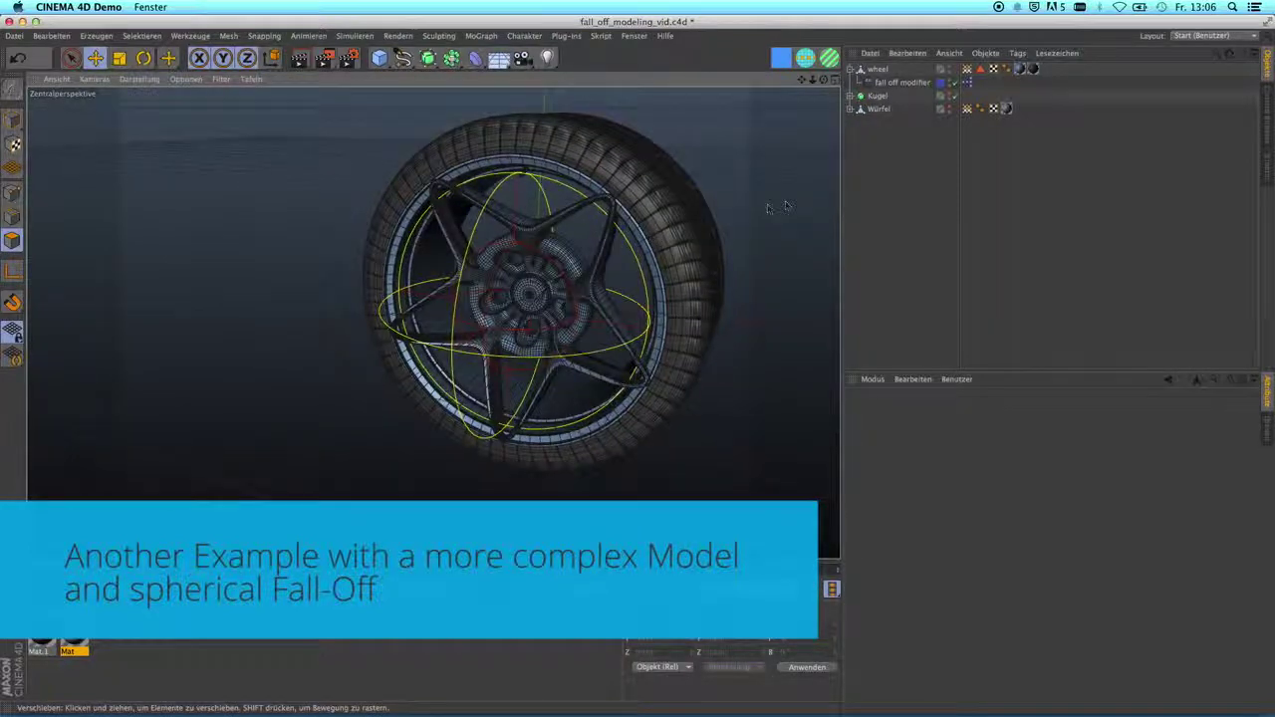
# Step: Hide the fall off modifier's spherical outline and orbit so the wheel's rim faces forward
pyautogui.click(912, 88)
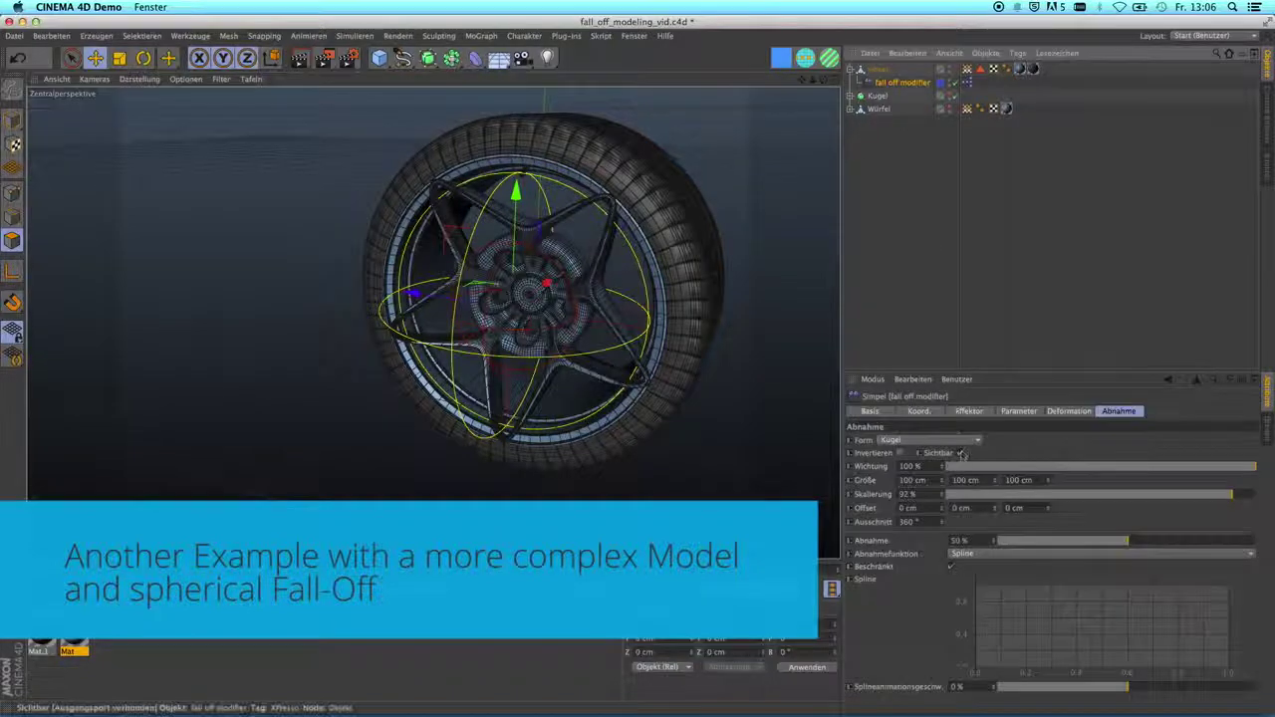
pyautogui.moveTo(558, 299)
pyautogui.keyDown('alt'); pyautogui.mouseDown()
pyautogui.moveTo(506, 311)
pyautogui.moveTo(523, 264)
pyautogui.mouseUp(); pyautogui.keyUp('alt')
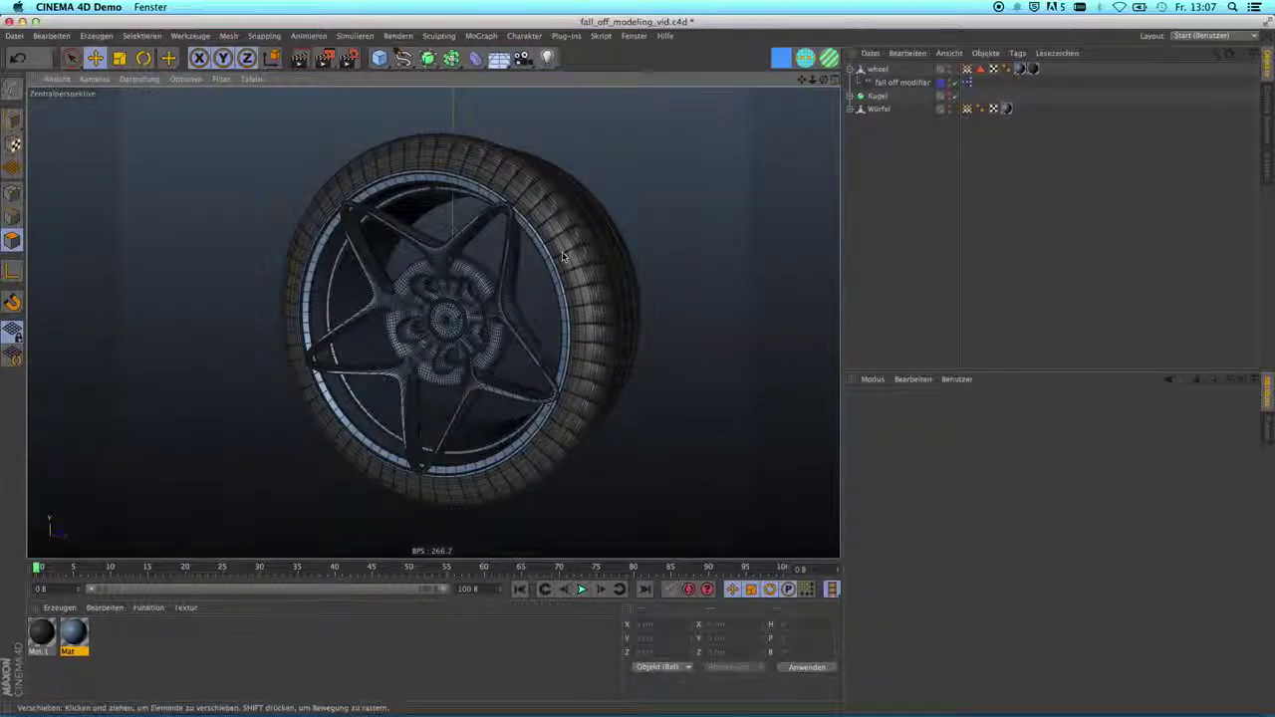
pyautogui.keyDown('alt'); pyautogui.moveTo(523, 264); pyautogui.dragTo(589, 260); pyautogui.keyUp('alt')
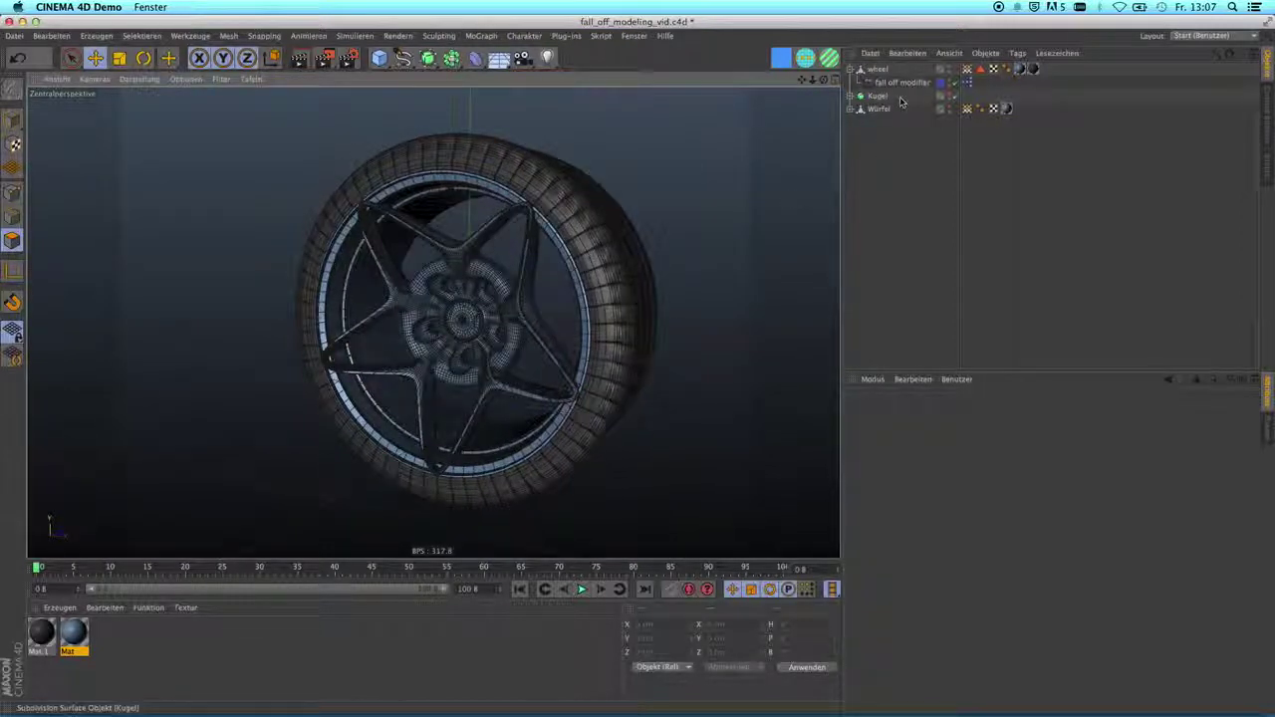
# Step: Open the fall off modifier's XPresso tag in the XPresso-Editor, enlarge it to view the rig, then close it
pyautogui.click(967, 84)
pyautogui.doubleClick(967, 84)
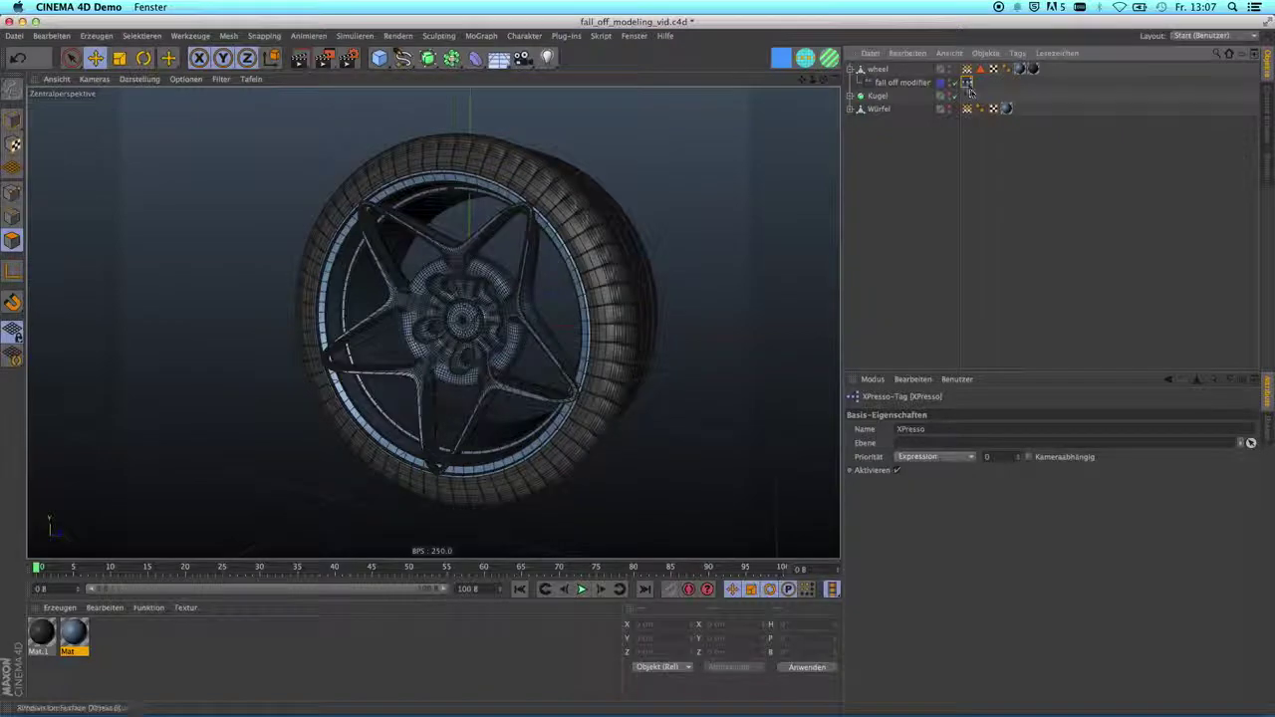
pyautogui.moveTo(515, 451); pyautogui.dragTo(941, 615)
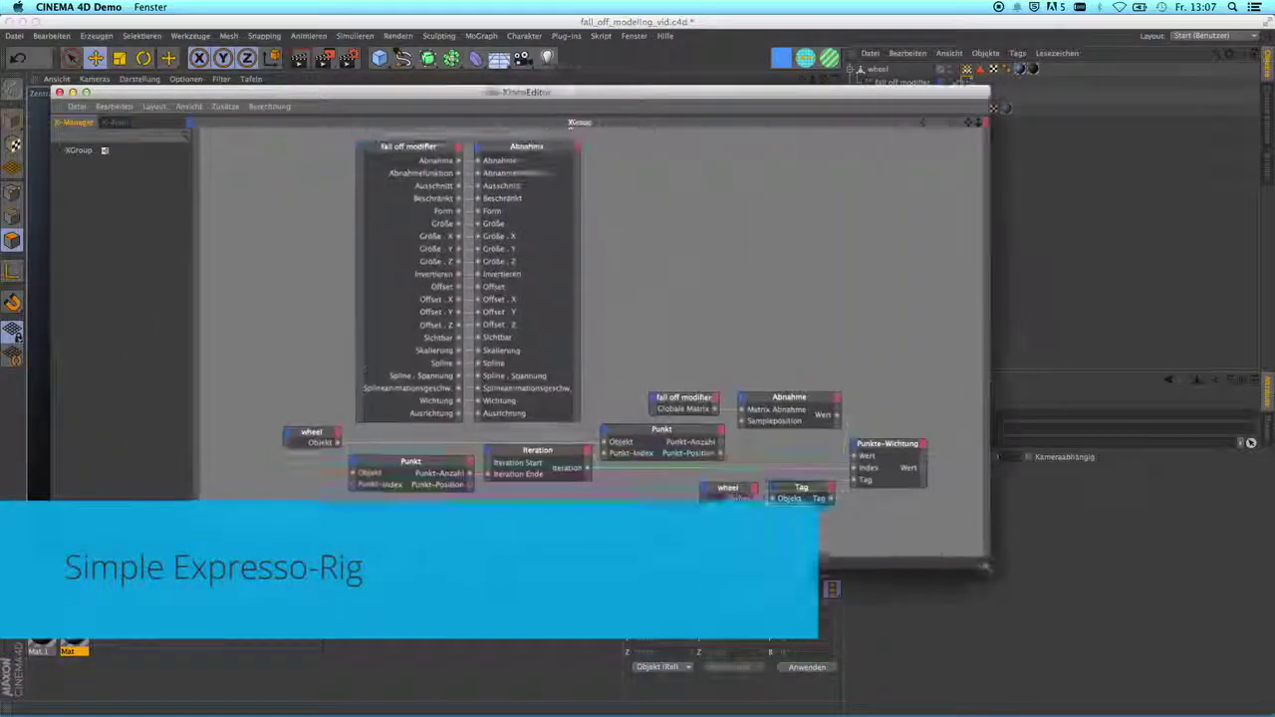
pyautogui.moveTo(941, 615); pyautogui.dragTo(938, 611)
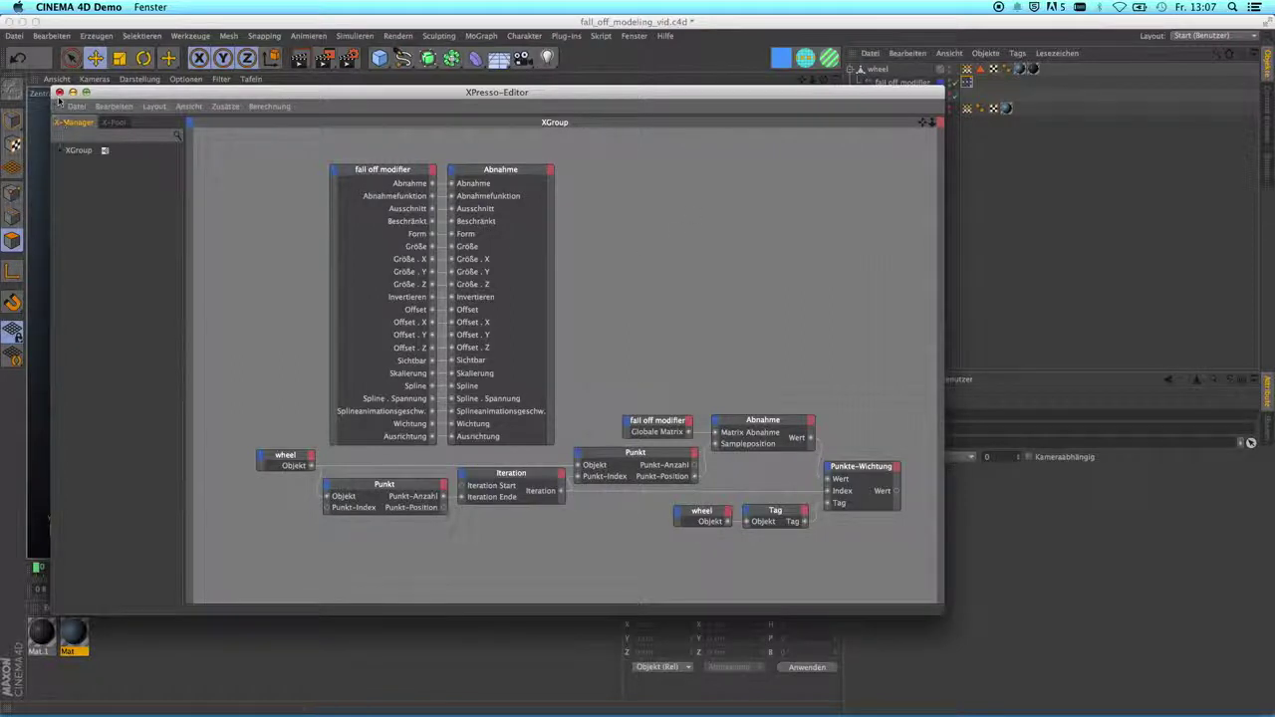
pyautogui.click(59, 92)
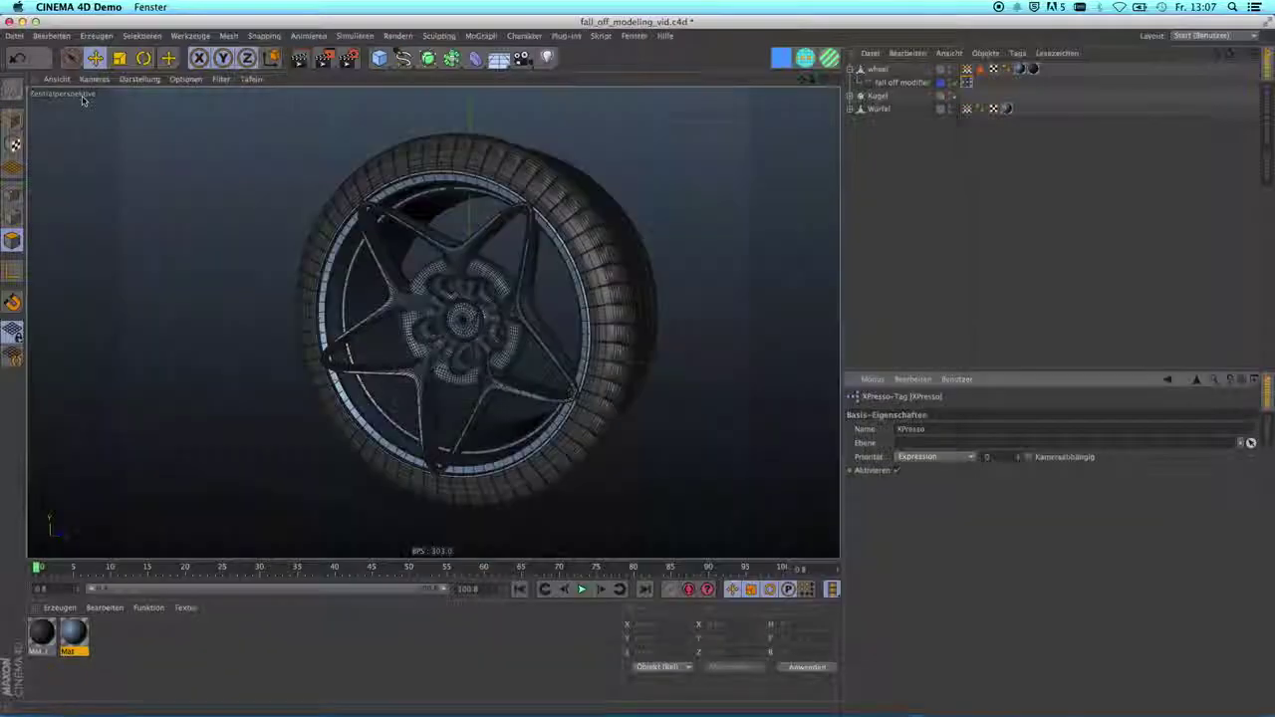